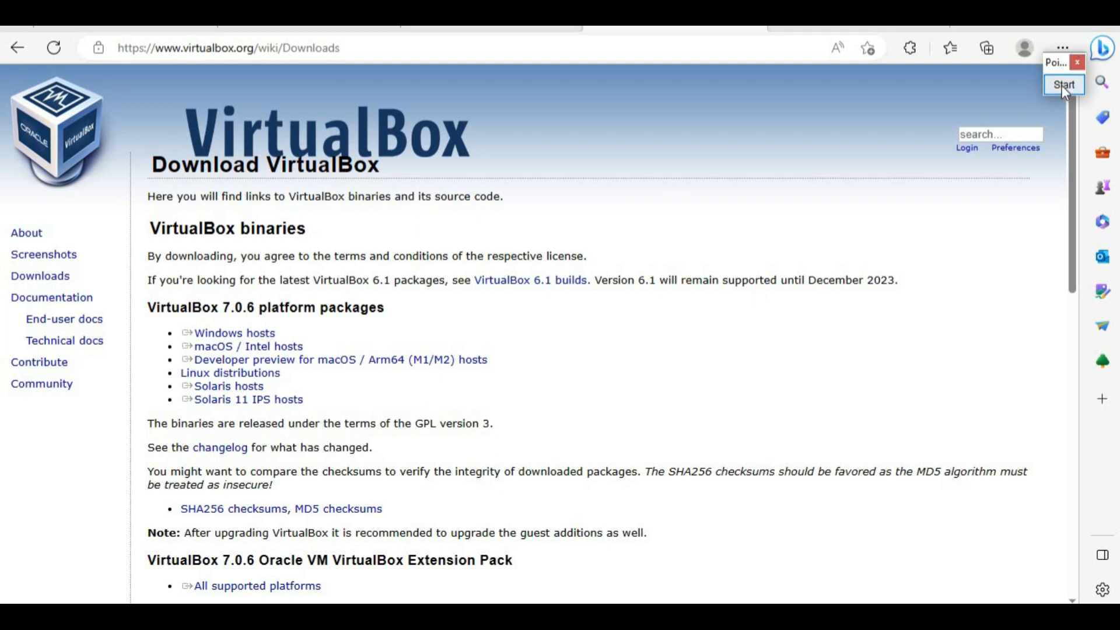
Step: Box the 'Windows hosts' link in red, clear the box, and download the VirtualBox 7.0.6 Windows installer
click(1063, 85)
click(1054, 300)
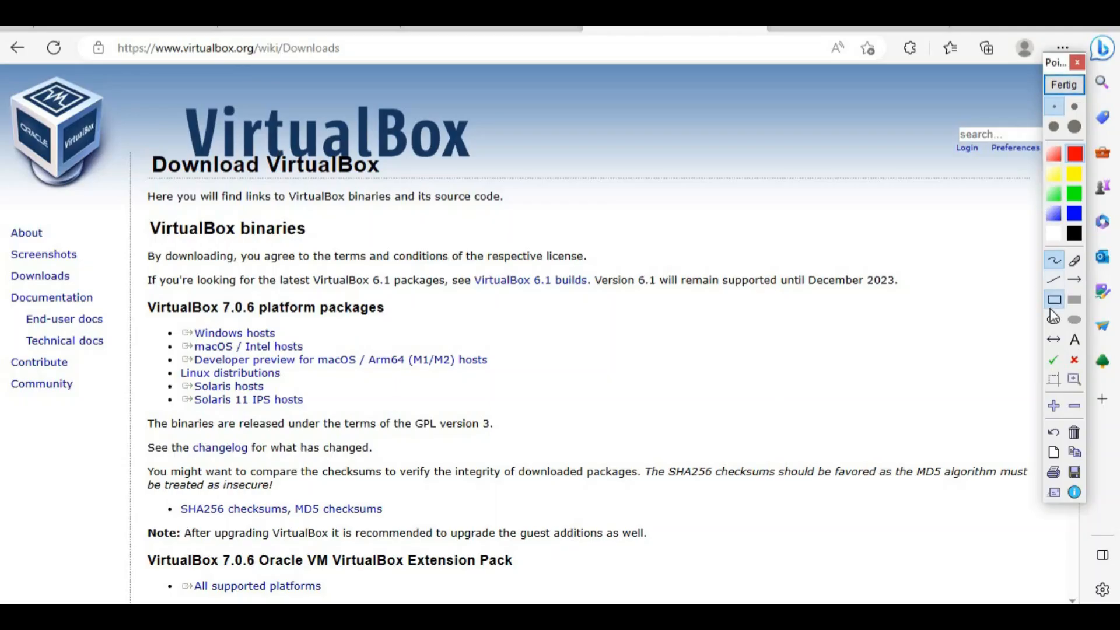
drag(147, 324, 296, 342)
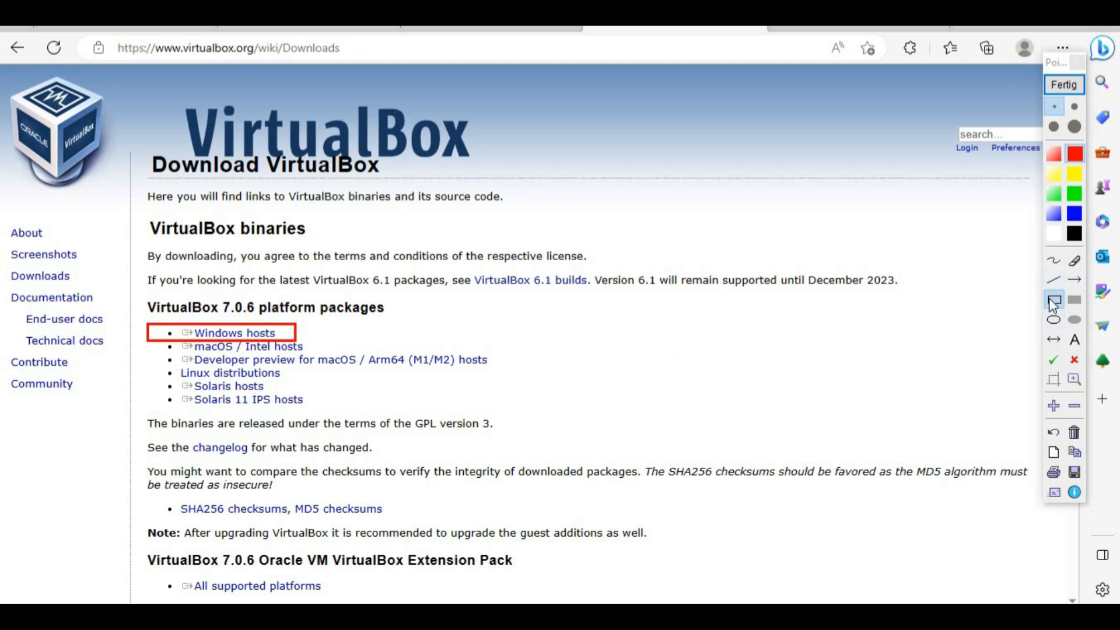
click(1064, 85)
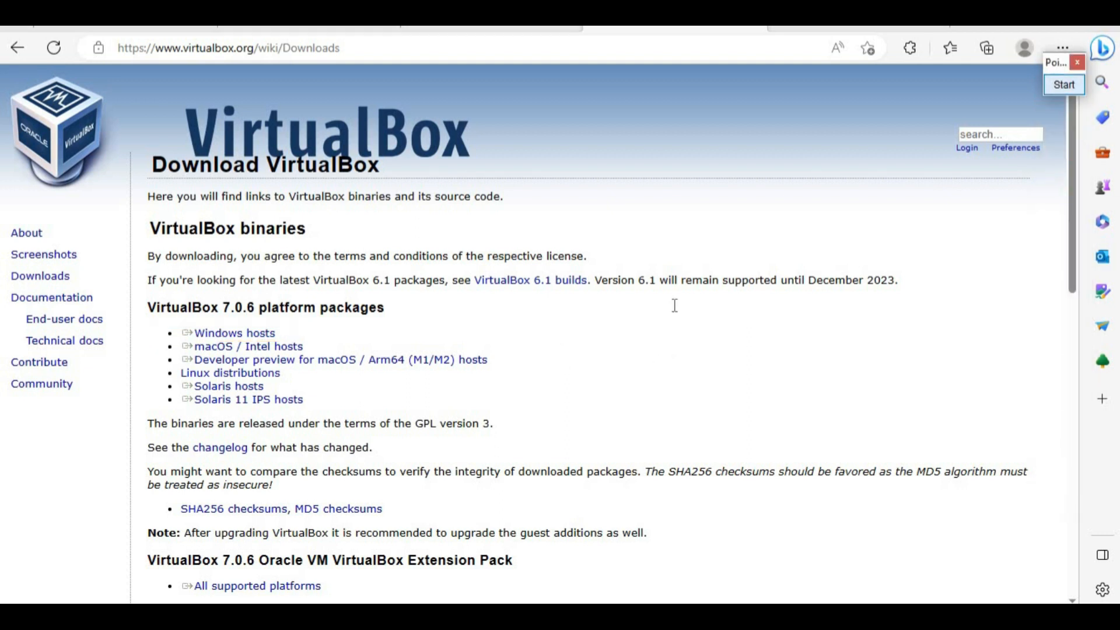
triple_click(231, 337)
click(231, 338)
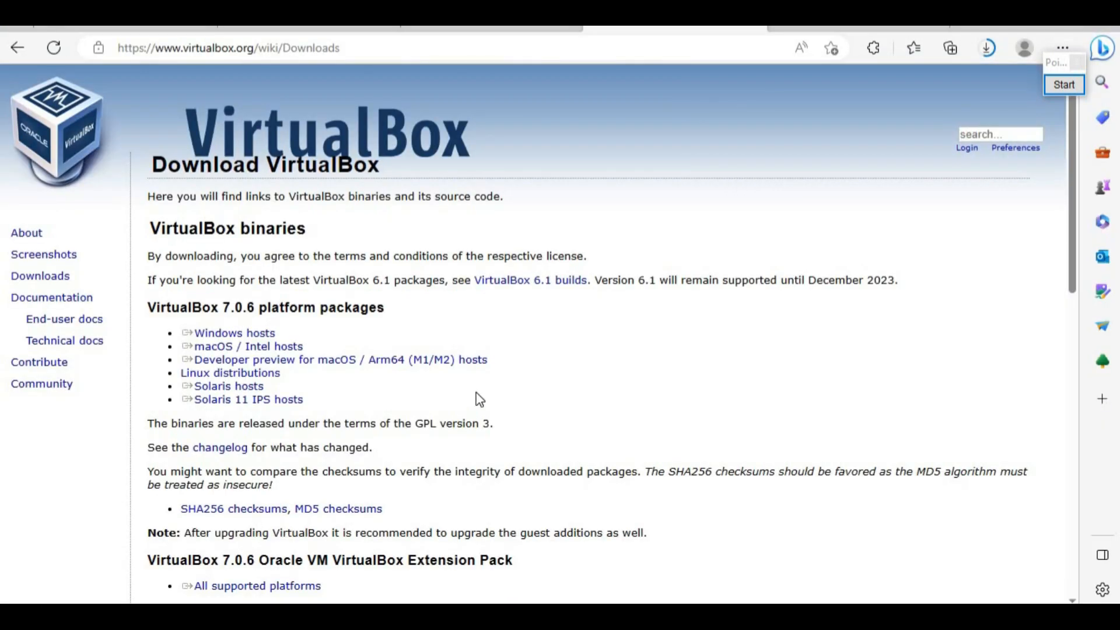
Step: Switch to the ubuntu.com download tab and scroll down to Ubuntu 22.04.2 LTS
click(863, 28)
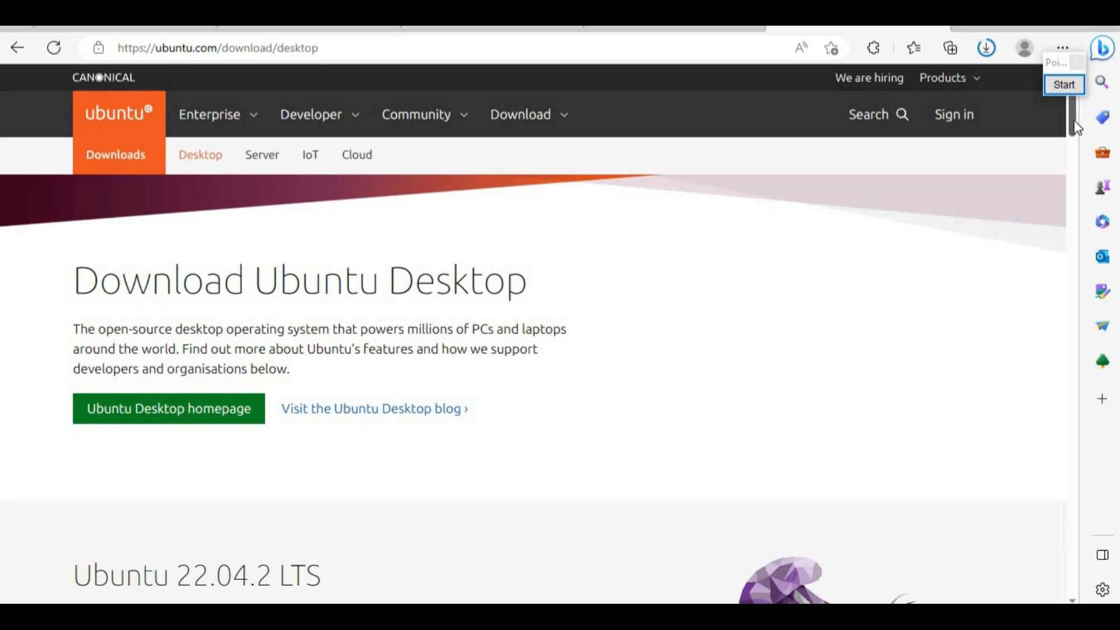
drag(1077, 127, 1069, 93)
drag(1076, 122, 1083, 155)
scroll(1080, 155, down, 2)
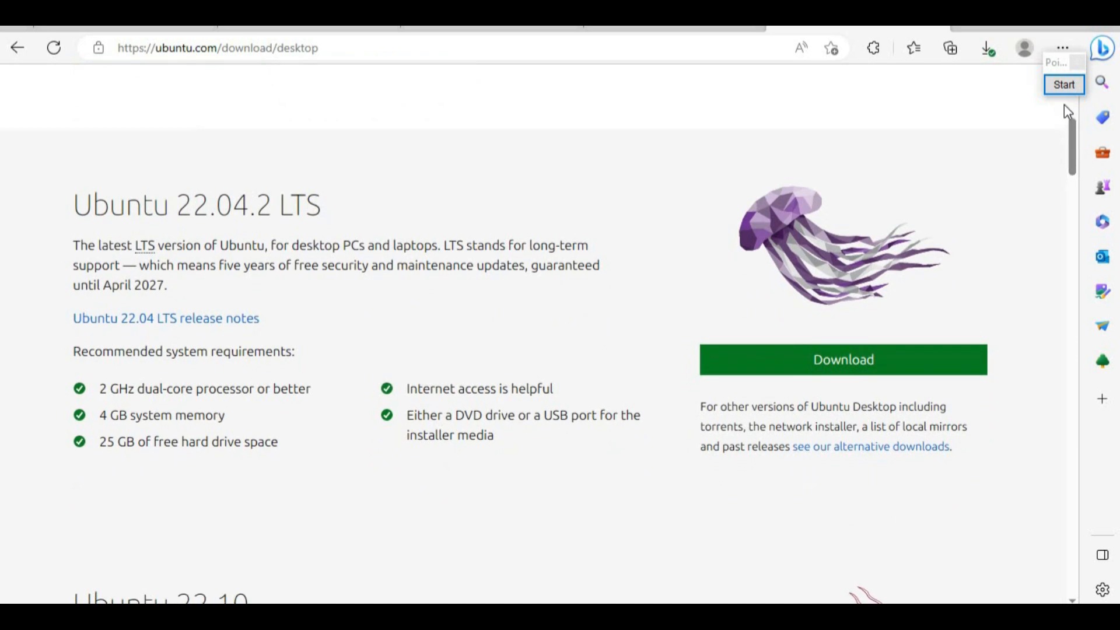
Step: Box the Ubuntu 22.04.2 LTS heading and Download button in red, then start the download
click(1065, 85)
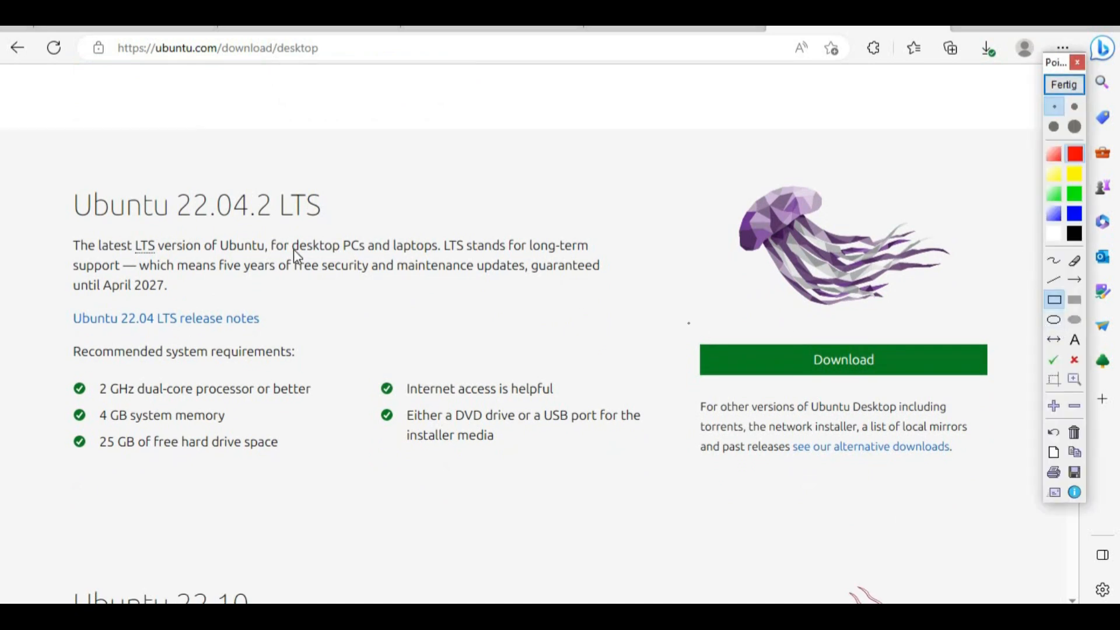
drag(45, 176, 347, 228)
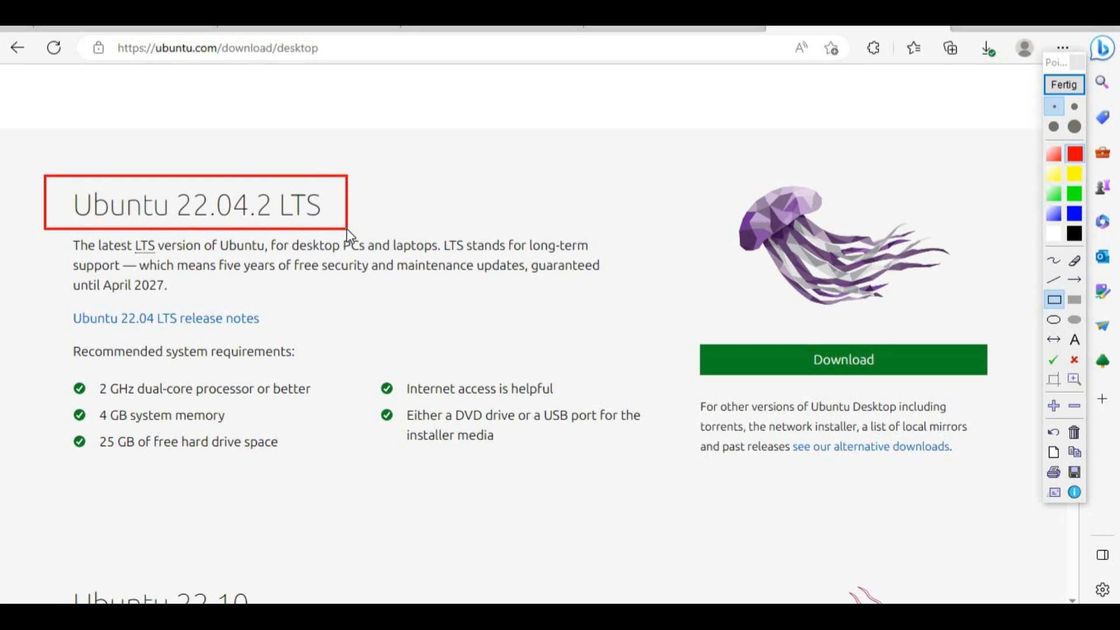
drag(679, 328, 1001, 392)
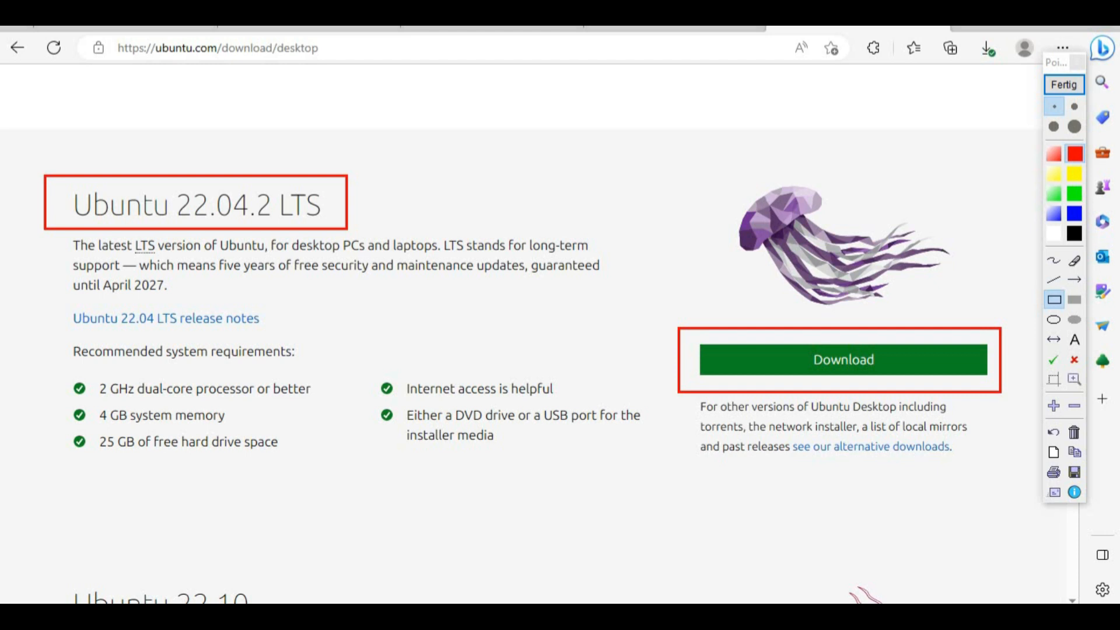
click(1059, 89)
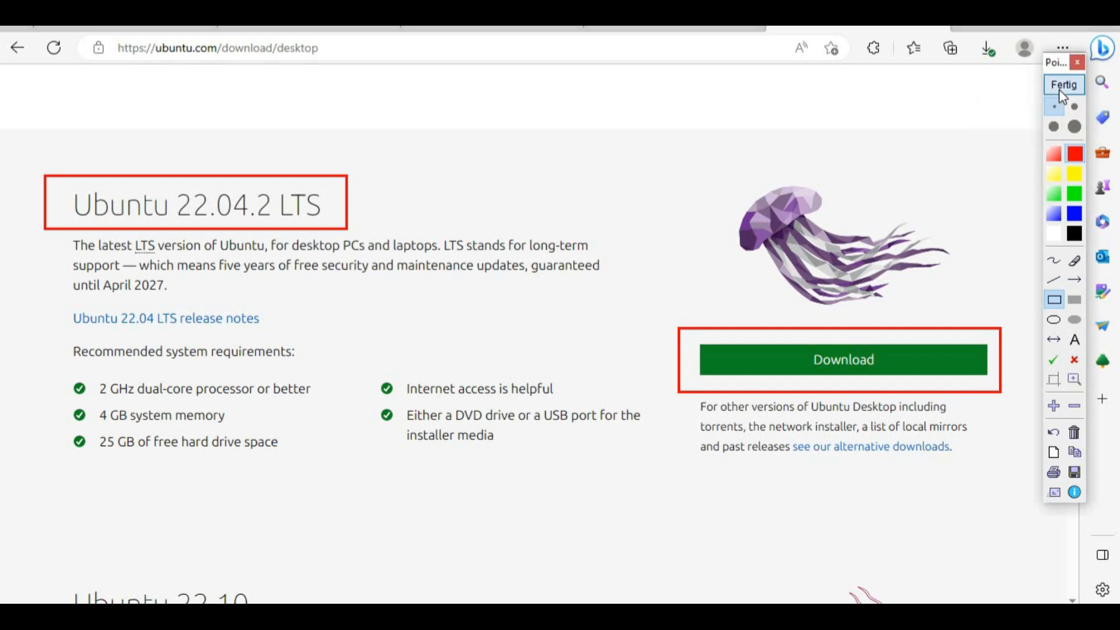
click(883, 366)
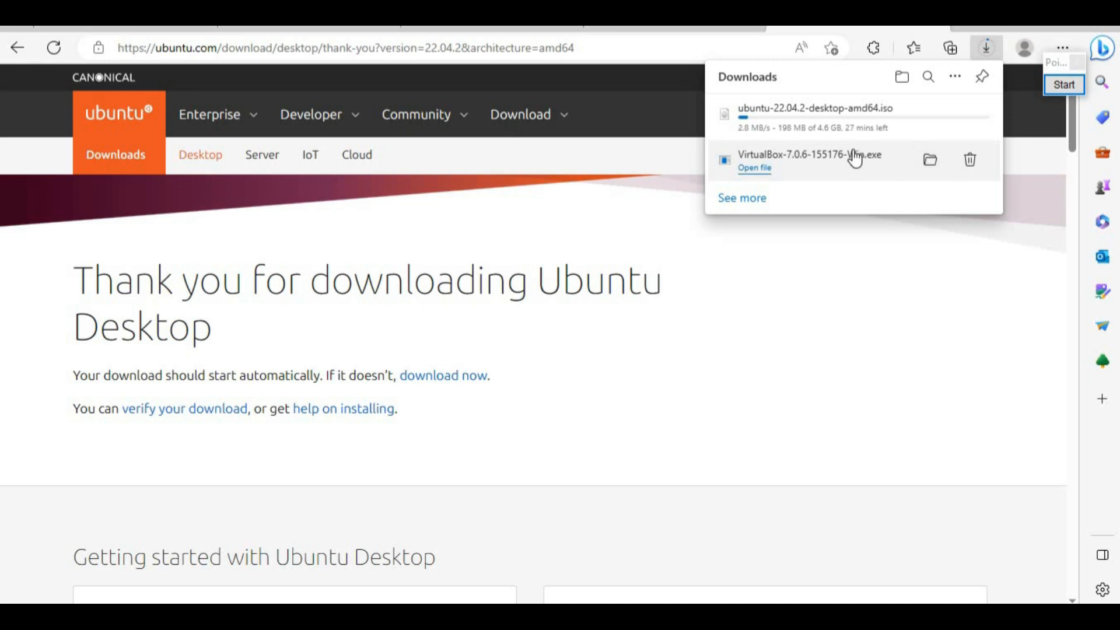
Step: Run the downloaded VirtualBox 7.0.6 installer from Edge's Downloads panel, allowing it past SmartScreen
right_click(741, 161)
click(779, 172)
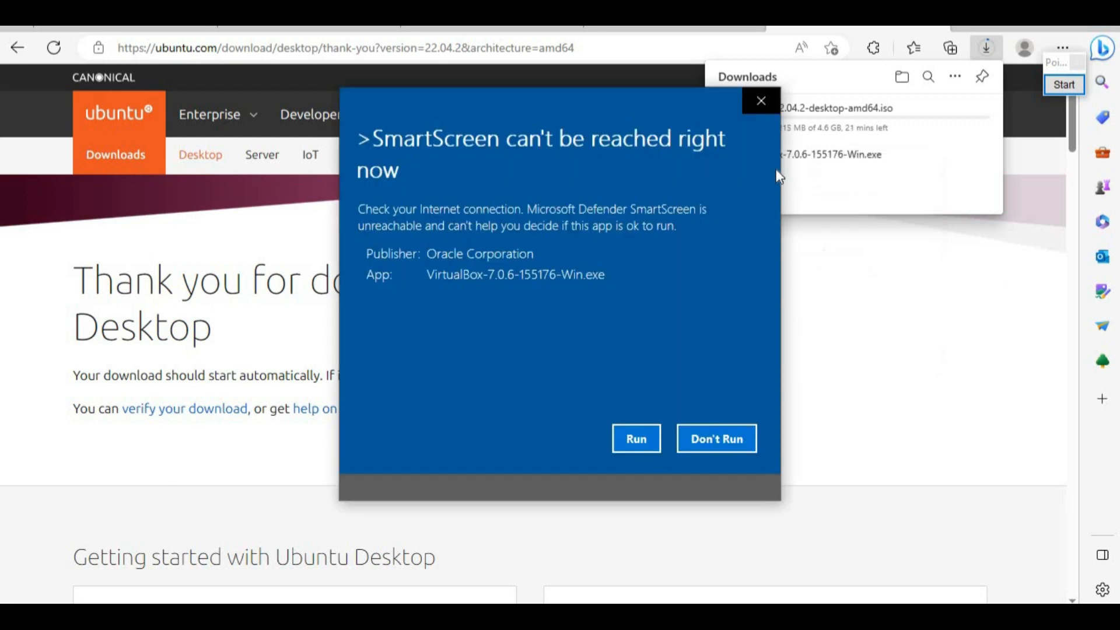
click(776, 170)
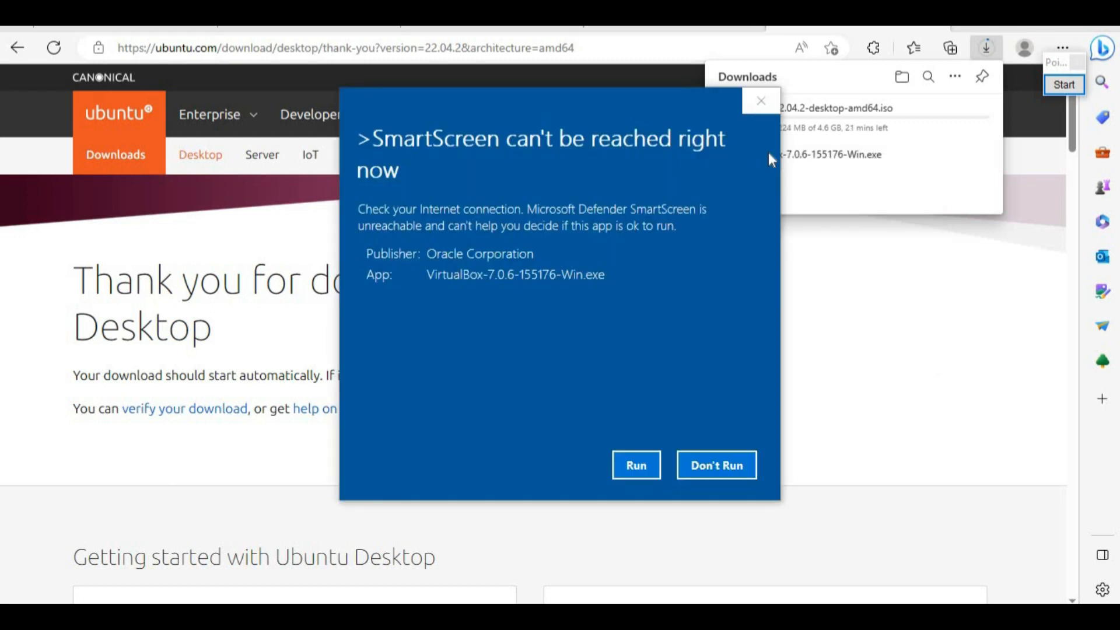
right_click(769, 153)
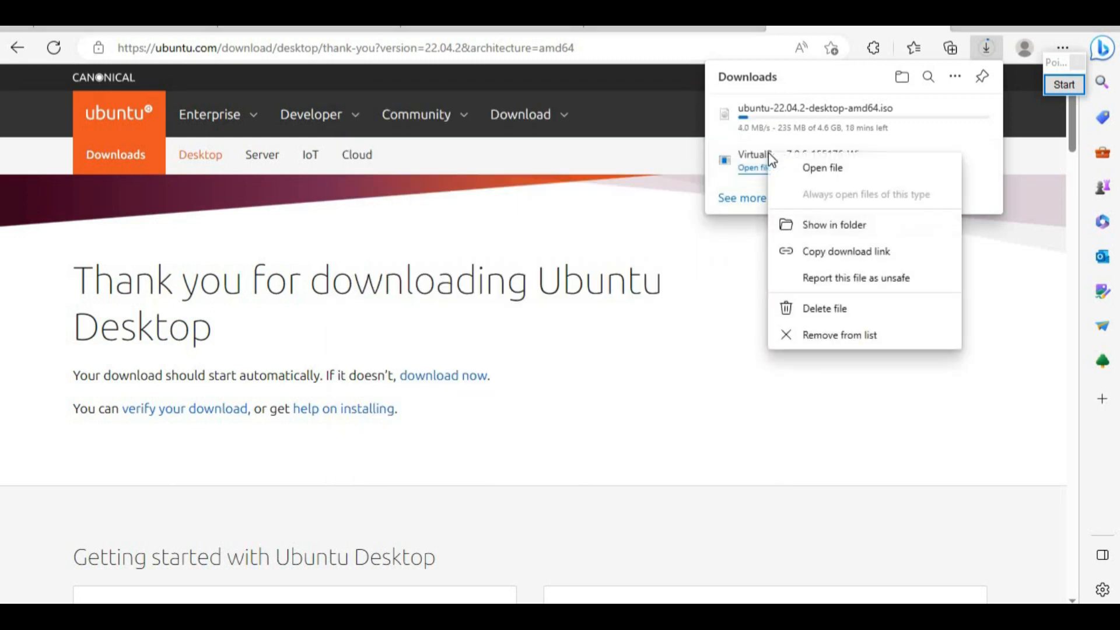
click(797, 173)
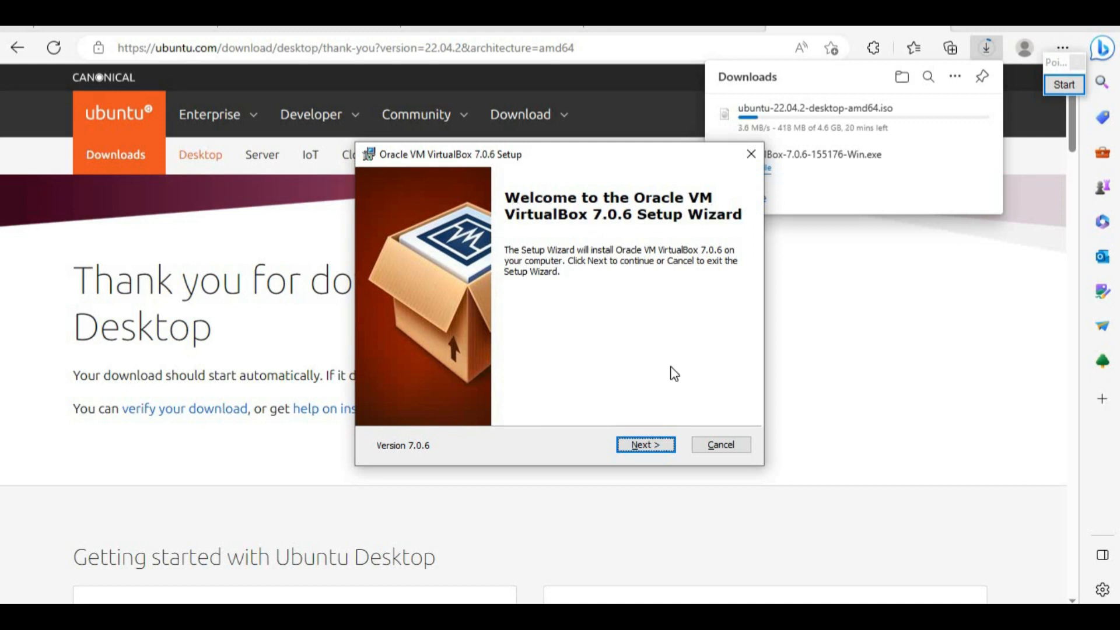
Step: Install VirtualBox 7.0.6 with default features, accept the network reset, and launch it on Finish
click(644, 444)
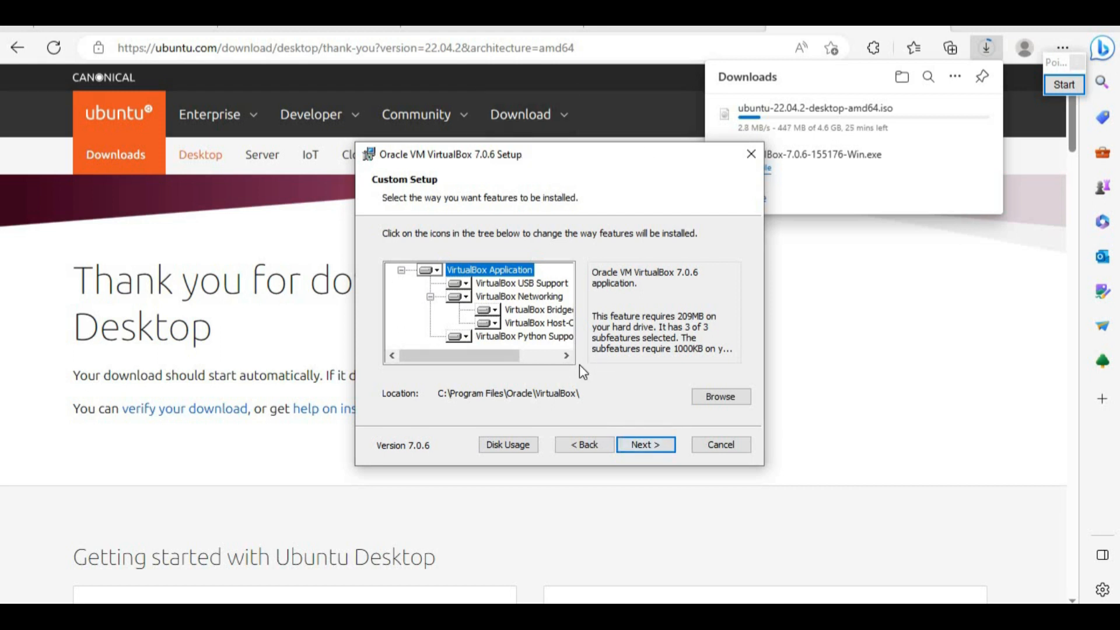
click(650, 444)
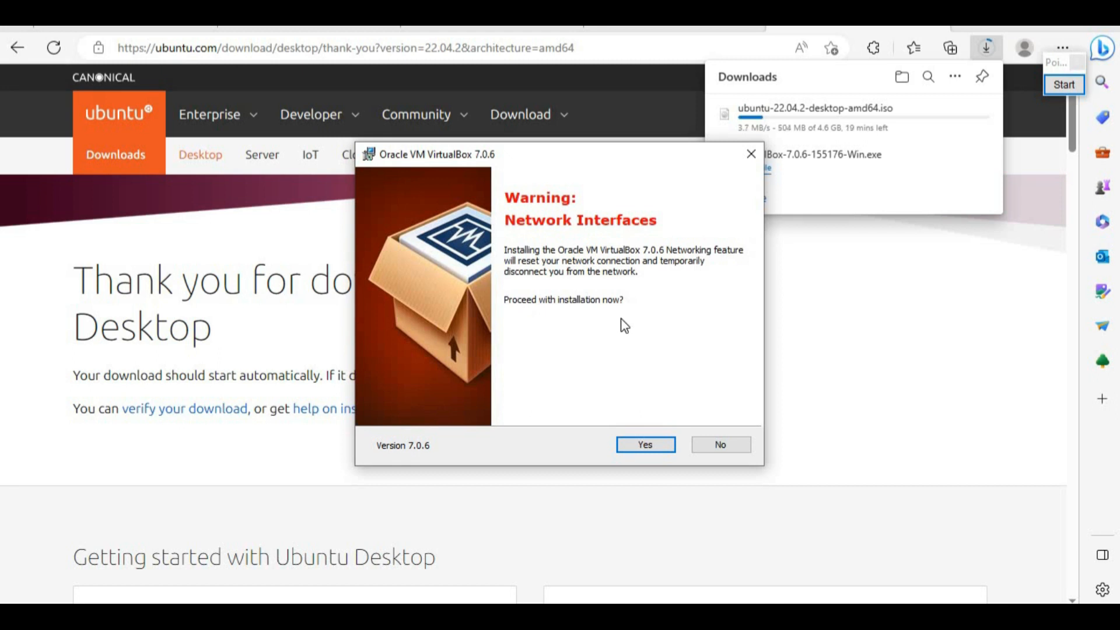
click(644, 447)
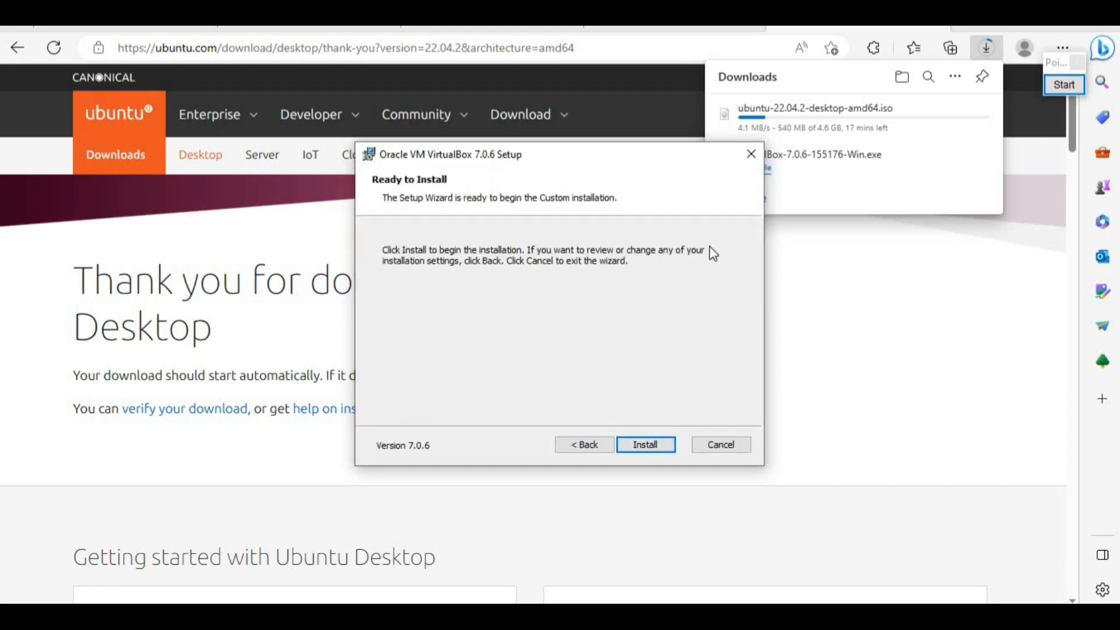
click(646, 446)
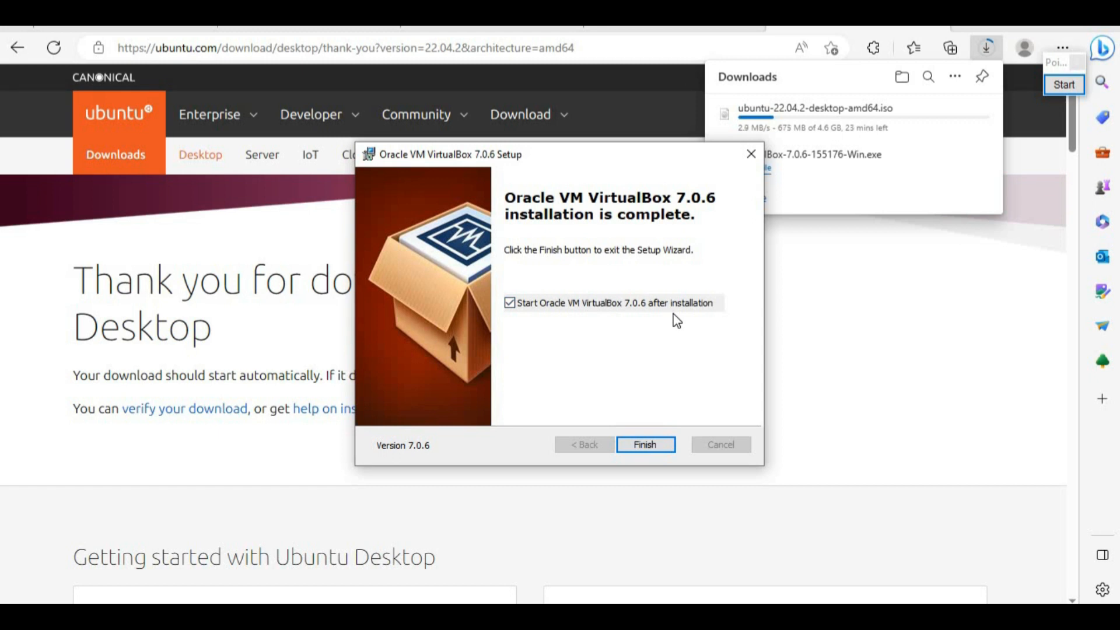
click(653, 445)
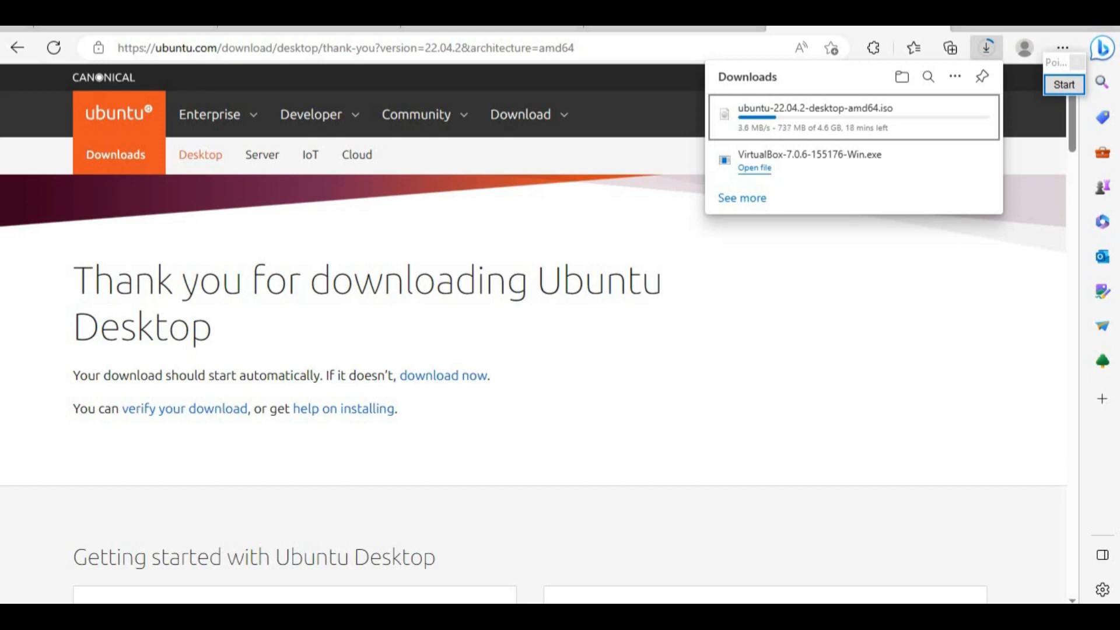
Step: Maximize VirtualBox Manager, highlight the New button in red, then start creating a new virtual machine
click(630, 596)
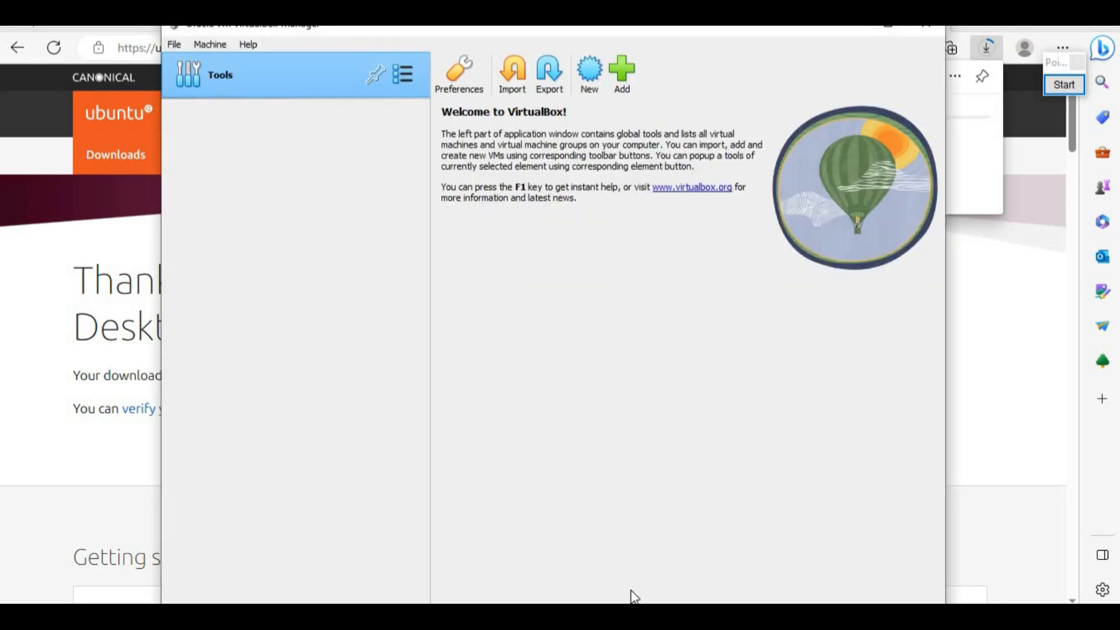
click(886, 29)
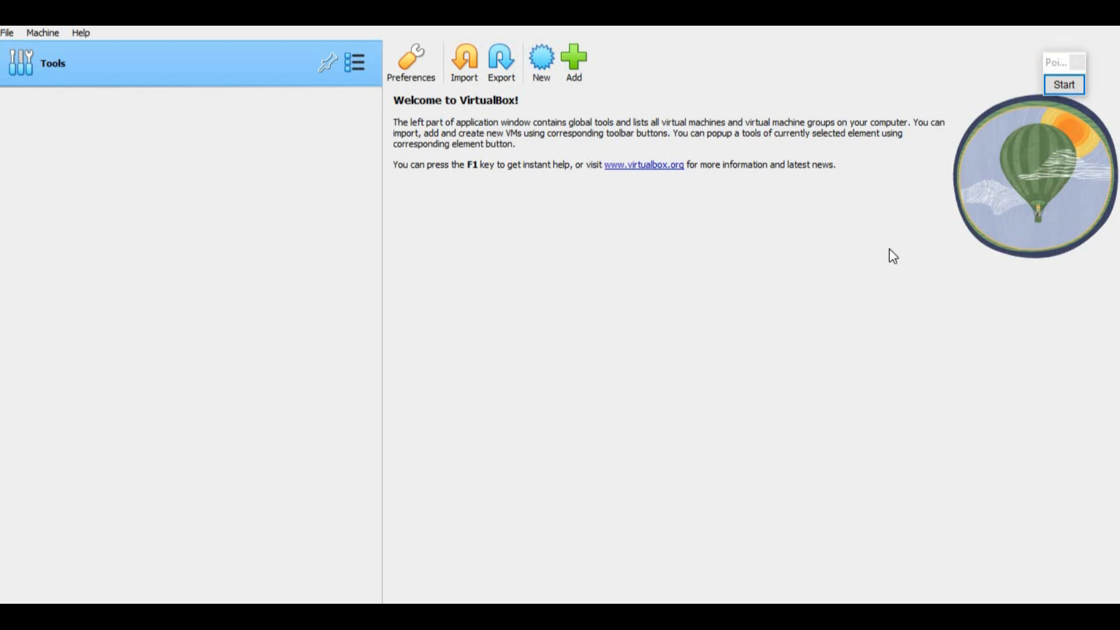
click(1068, 85)
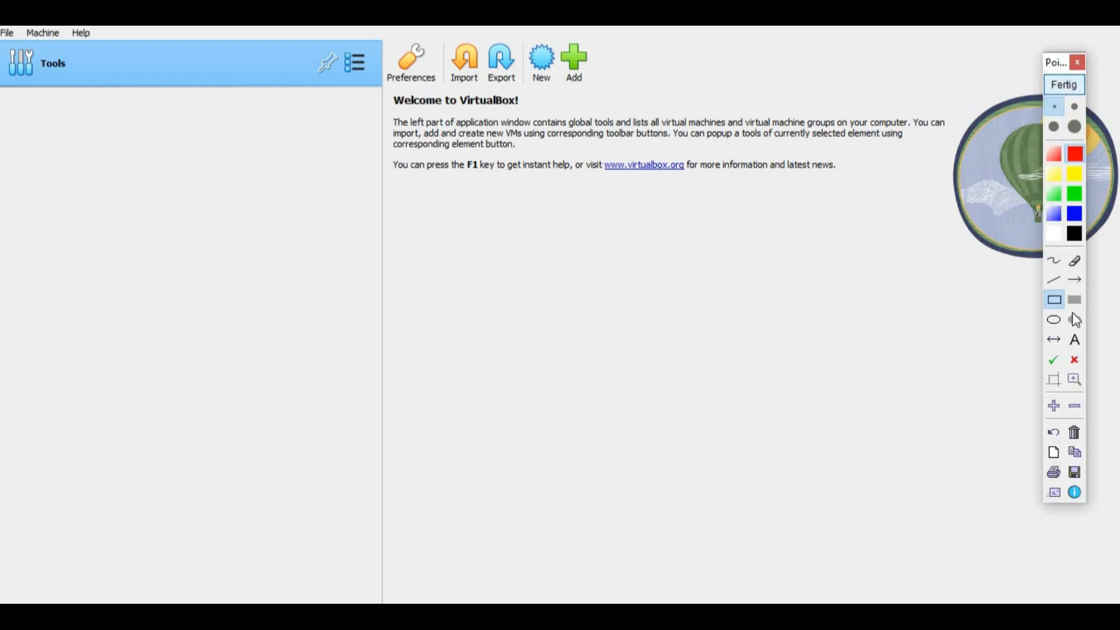
drag(521, 31, 563, 98)
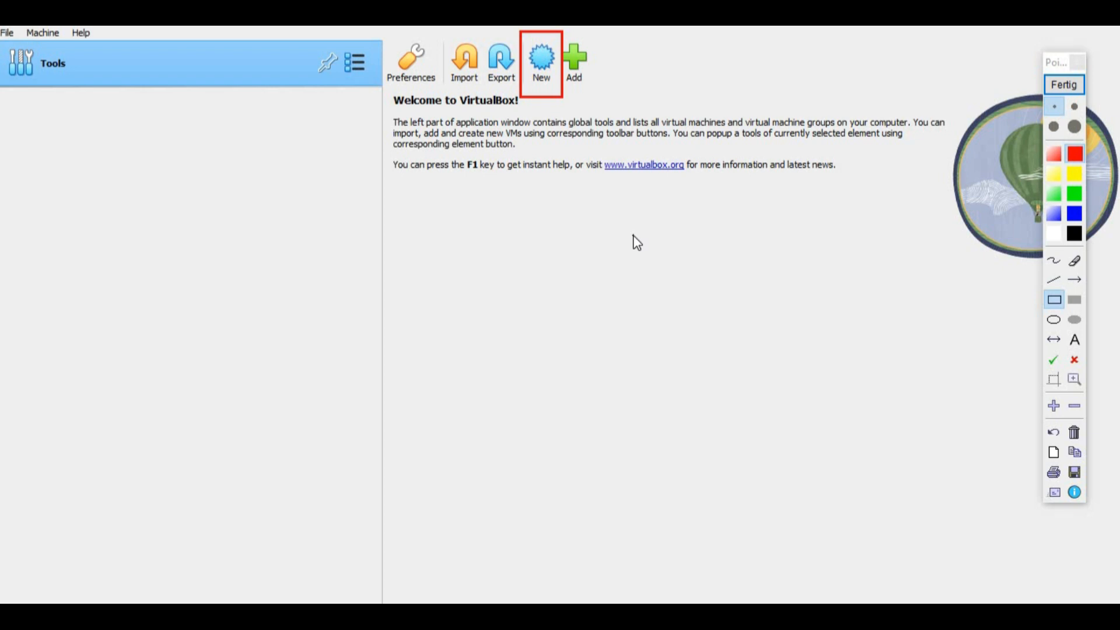
click(1076, 440)
click(1054, 85)
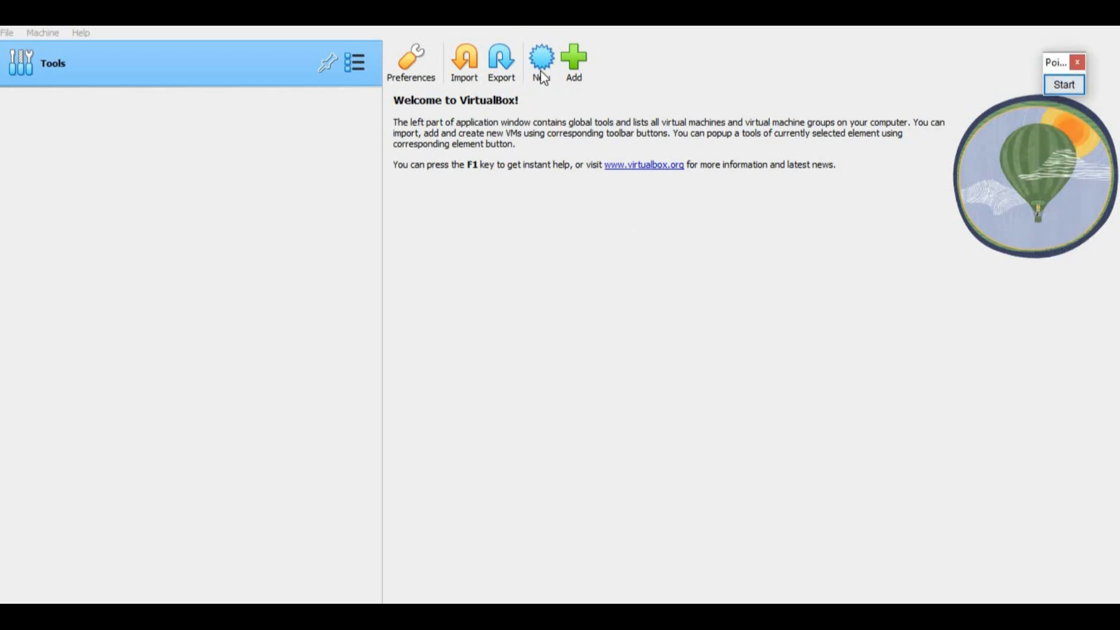
click(541, 58)
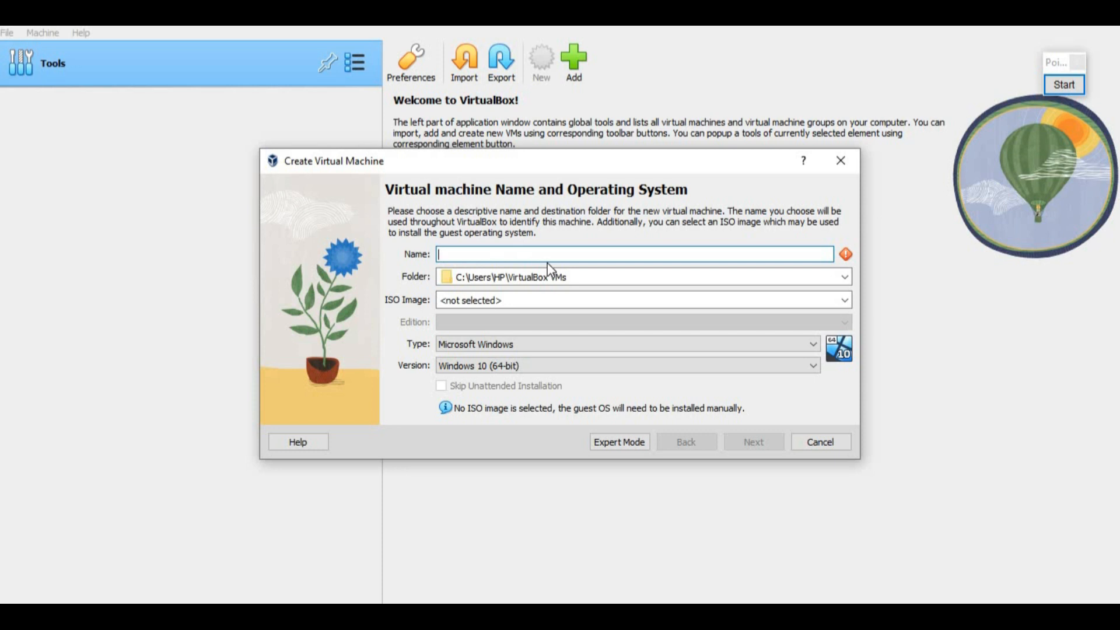
Step: Name the new machine 'ubuntu-bigdata' so it is set as Linux, Ubuntu (64-bit)
text(ubuntu-)
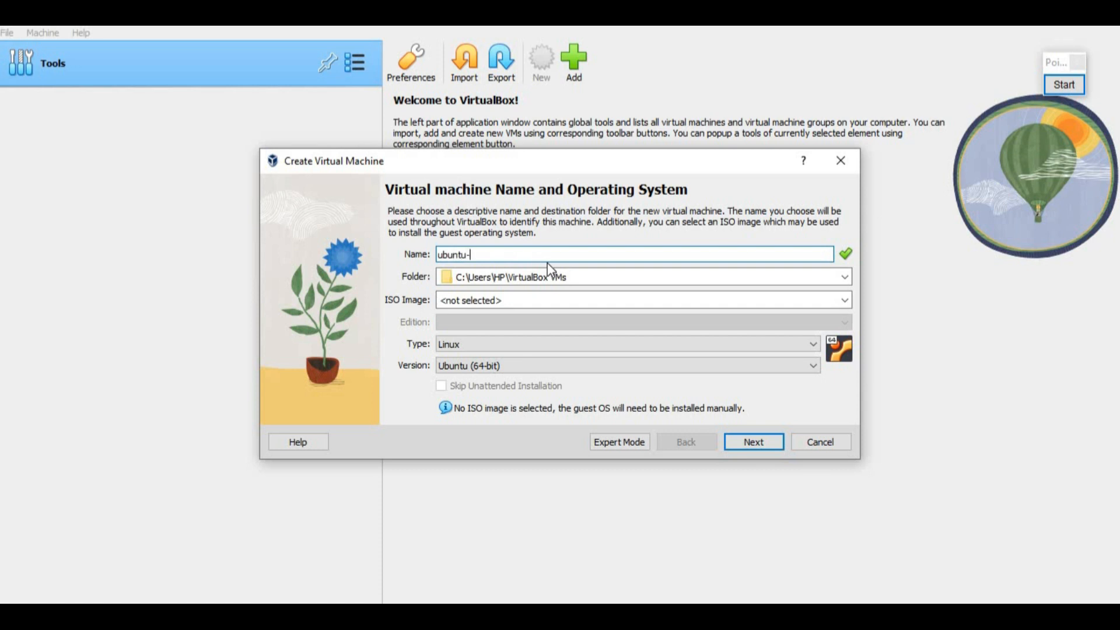
text(bigdata)
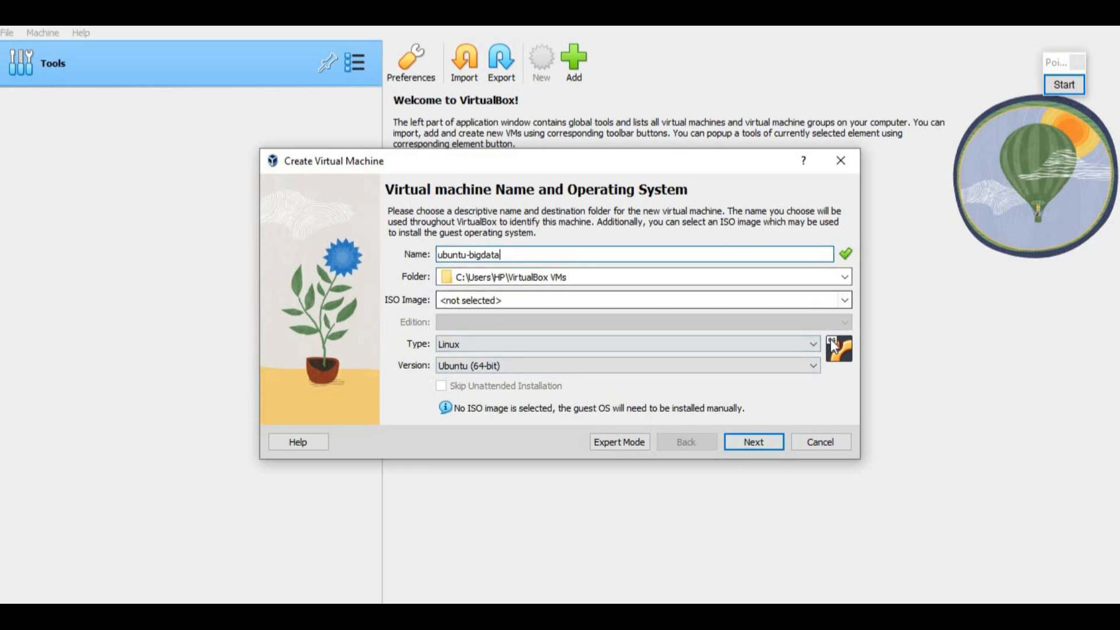
Step: On the hardware page, change base memory from 2048 MB to 3072 MB
click(757, 445)
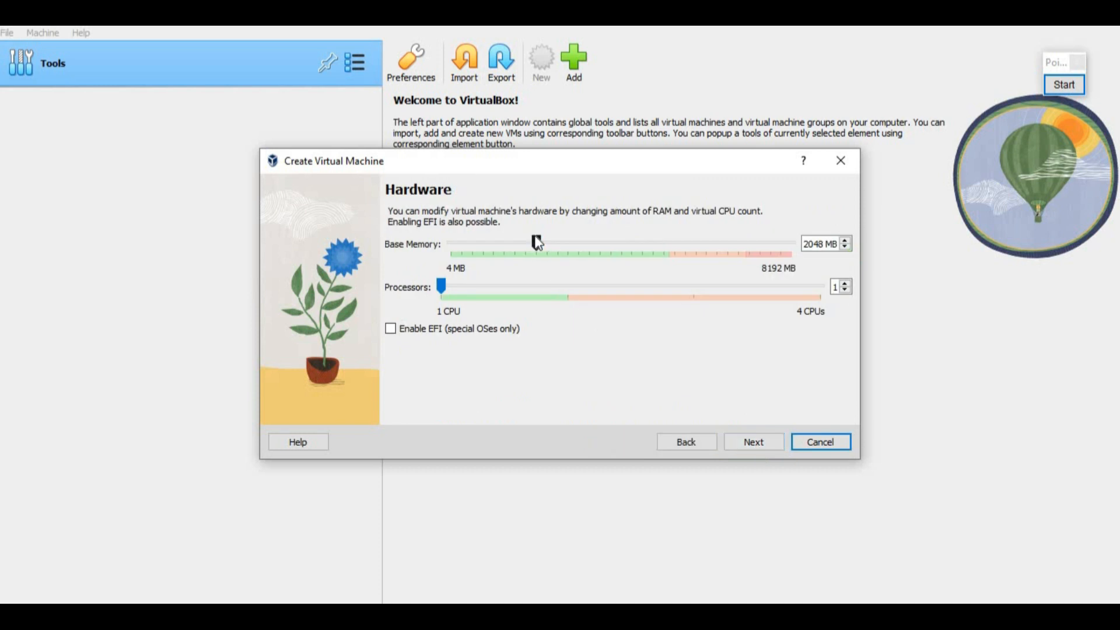
click(817, 241)
drag(826, 243, 786, 245)
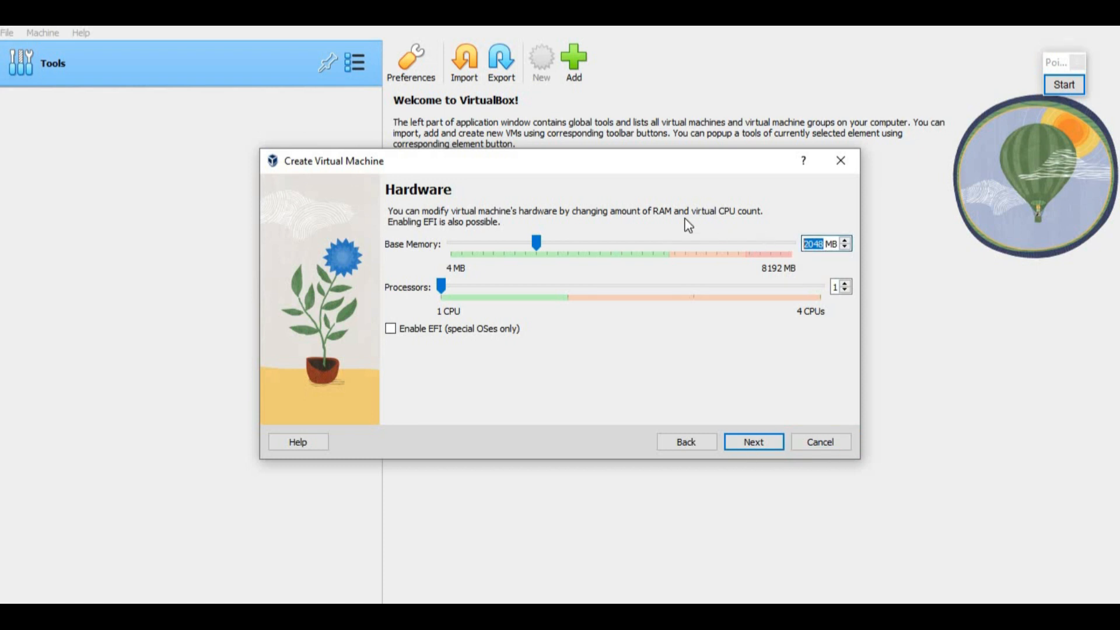
text(3072)
Step: Shrink the virtual hard disk from 25.00 GB to 20.00 GB and finish creating the machine
click(754, 442)
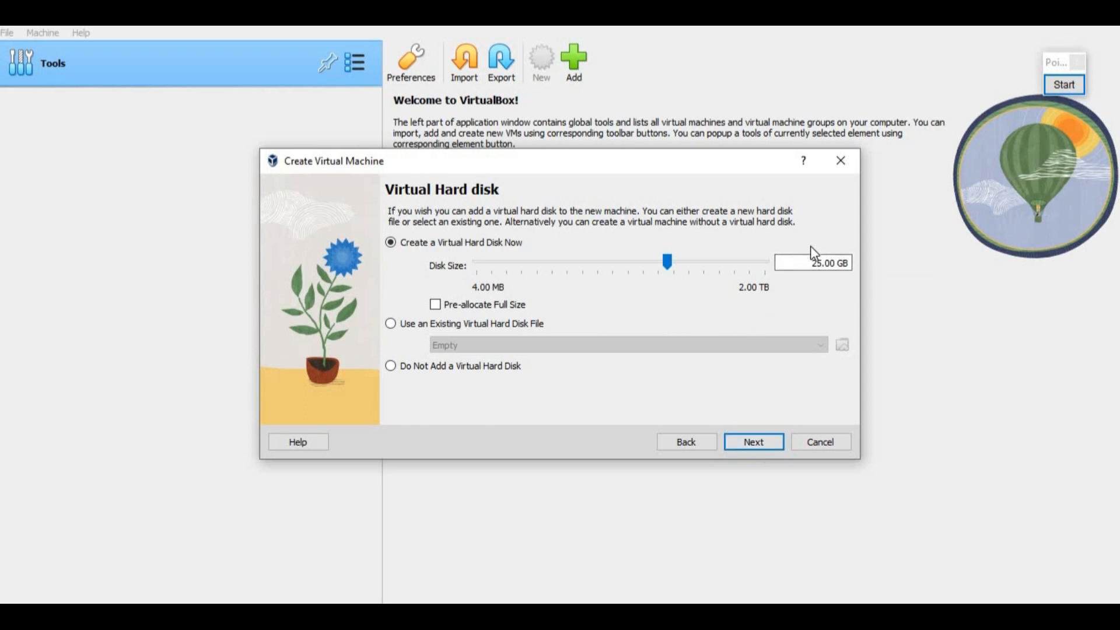
click(821, 263)
key(BackSpace)
text(0)
click(753, 442)
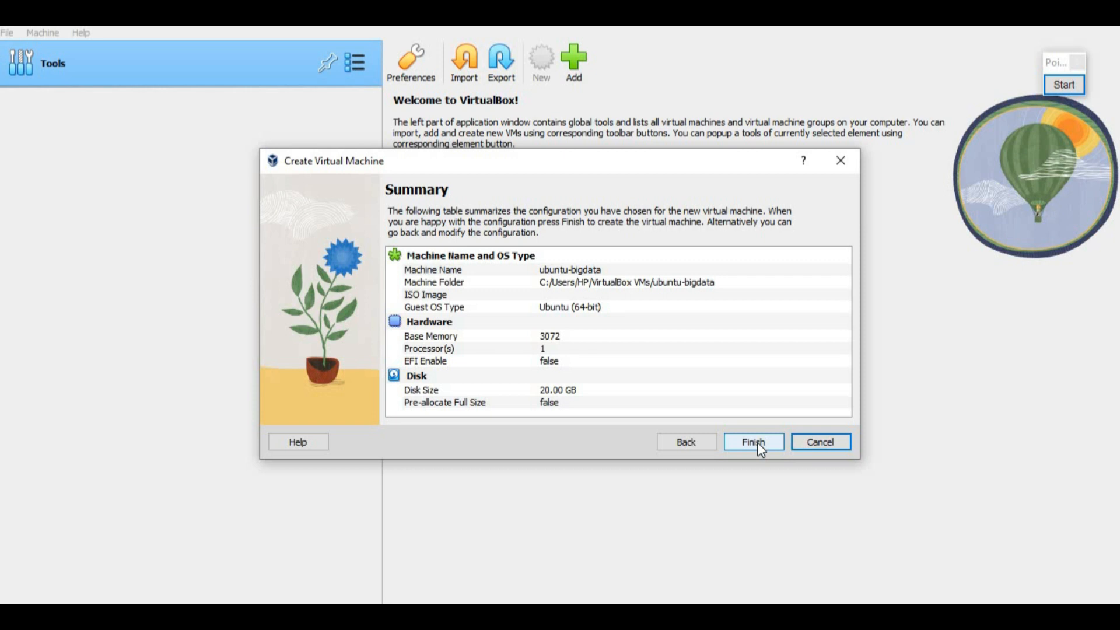
click(758, 442)
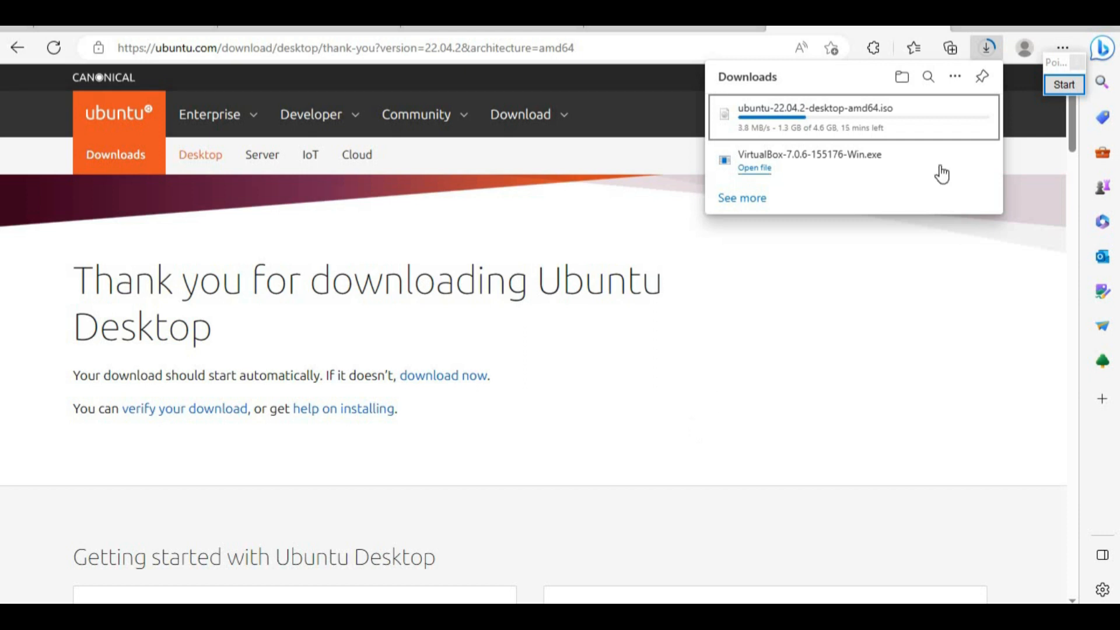
Step: Pause and cancel the ubuntu-22.04.2-desktop-amd64.iso download in Edge's Downloads panel
mouse_move(968, 130)
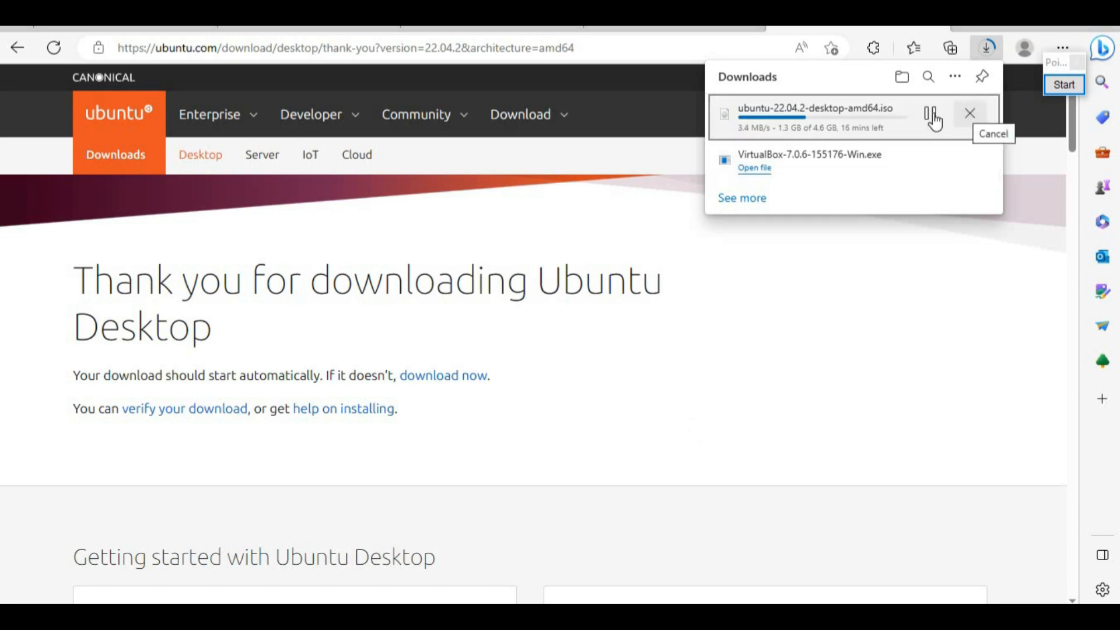
click(930, 113)
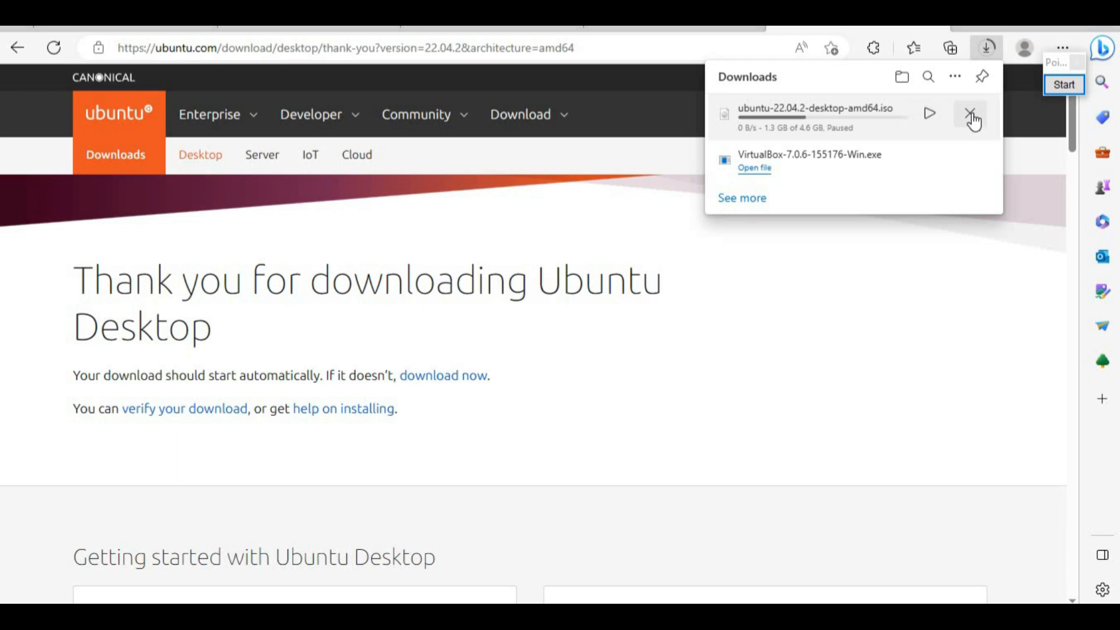
click(971, 116)
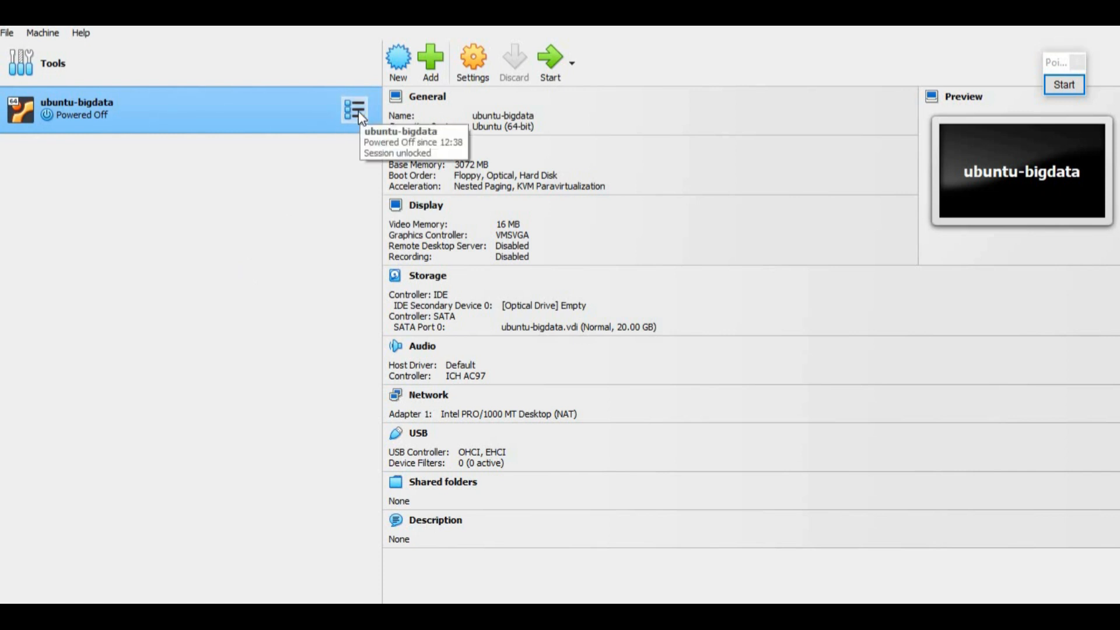
Step: Box the Settings button in red, clear the box, and open ubuntu-bigdata's settings
click(1064, 85)
mouse_move(451, 34)
mouse_down()
mouse_move(508, 107)
mouse_move(500, 94)
mouse_up()
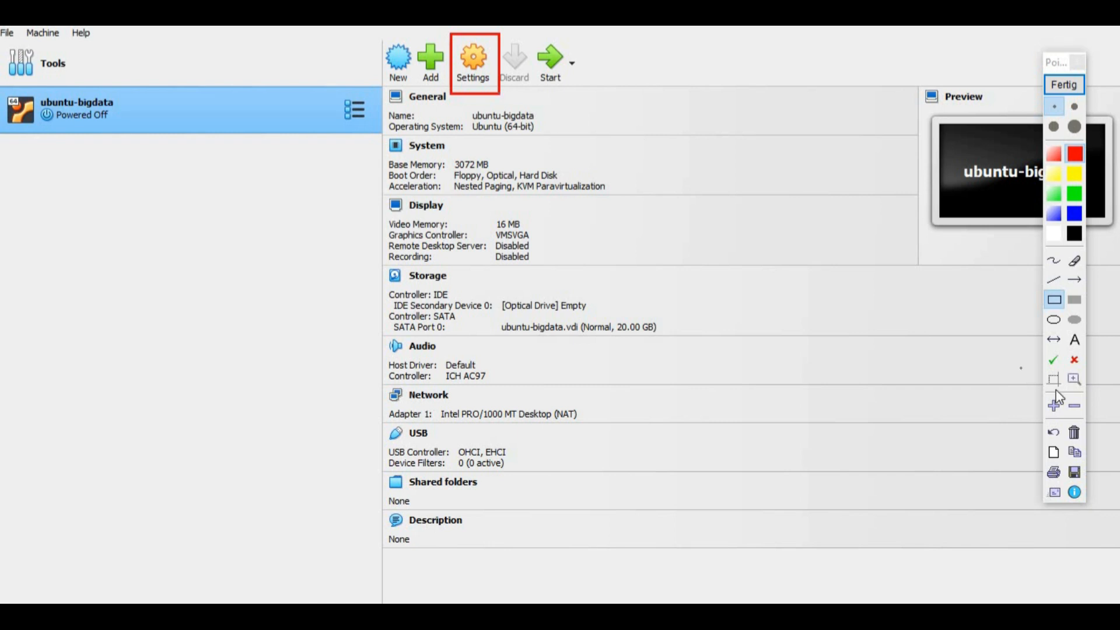
click(1075, 432)
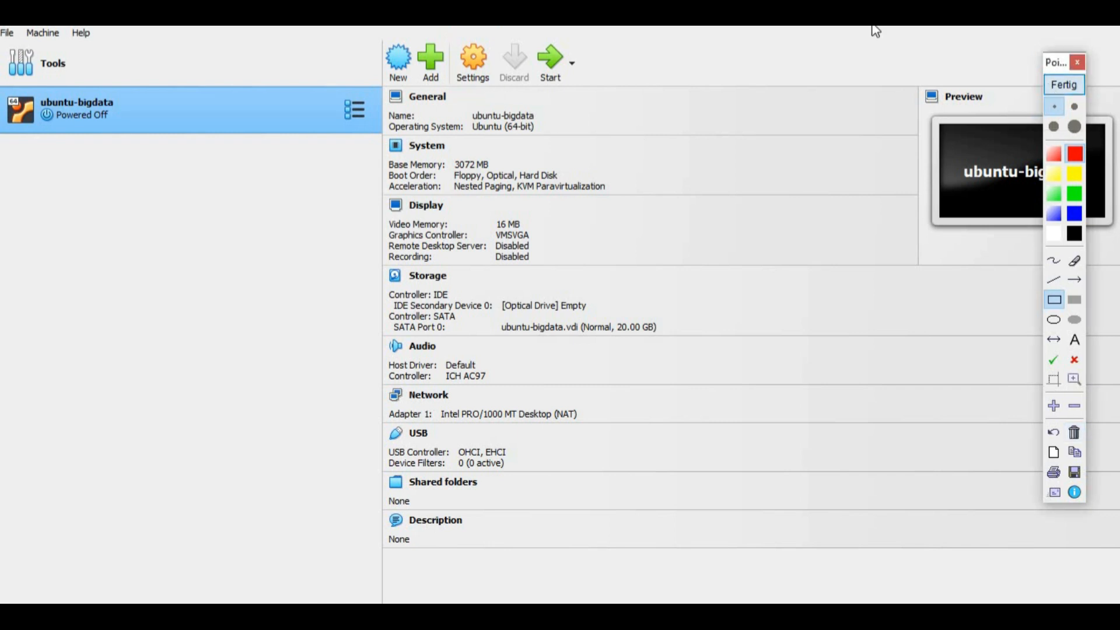
click(1059, 85)
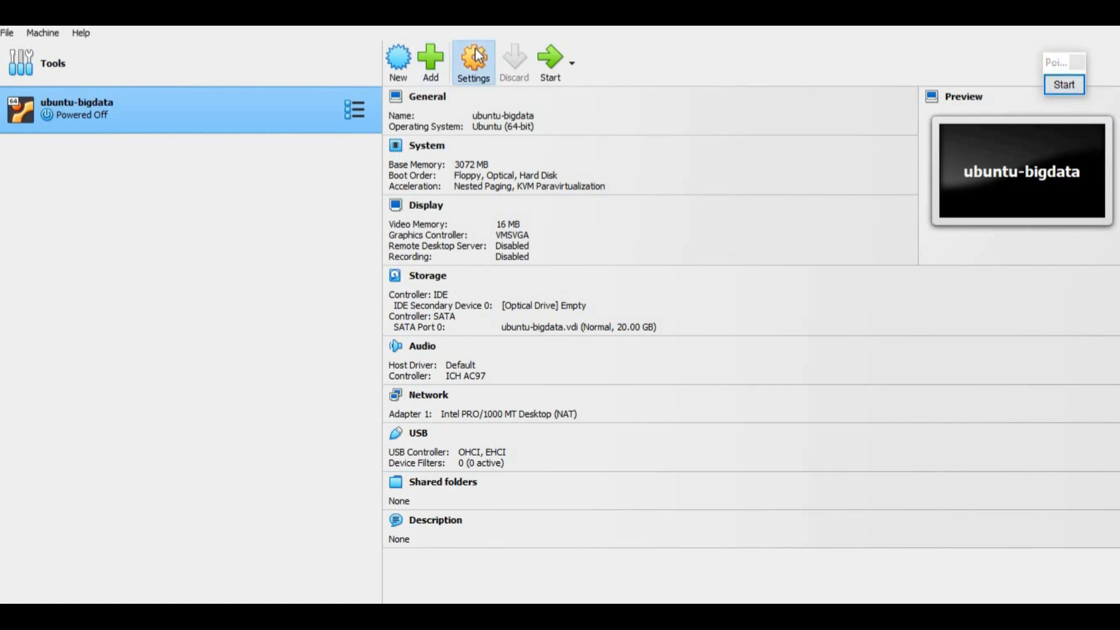
click(475, 54)
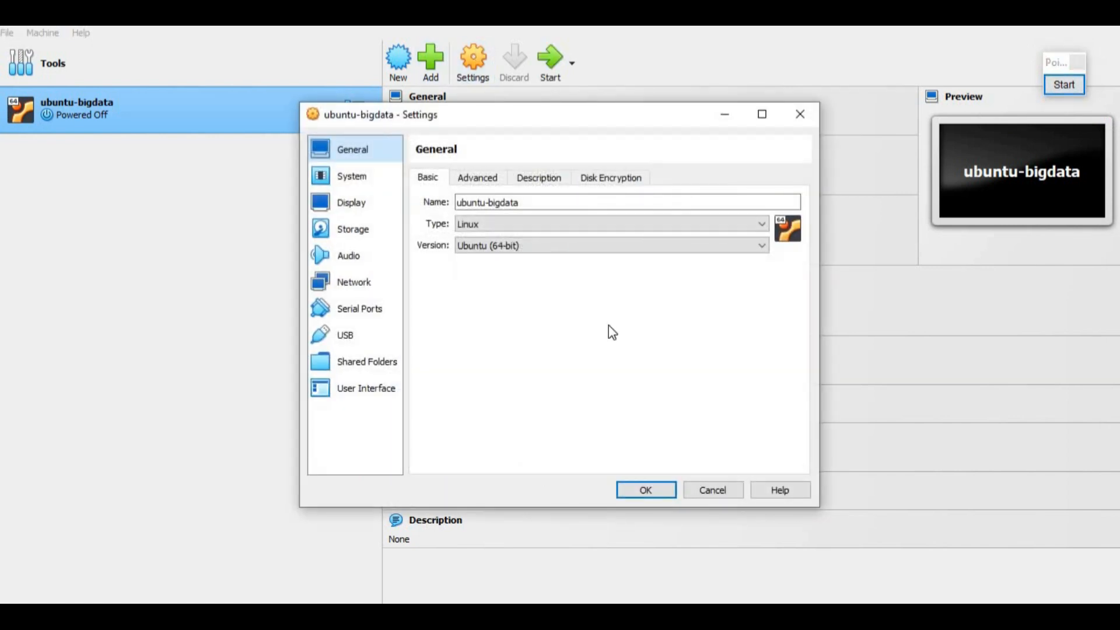
Step: Open ubuntu-bigdata's Storage settings and select the Empty IDE optical drive
click(369, 174)
click(370, 230)
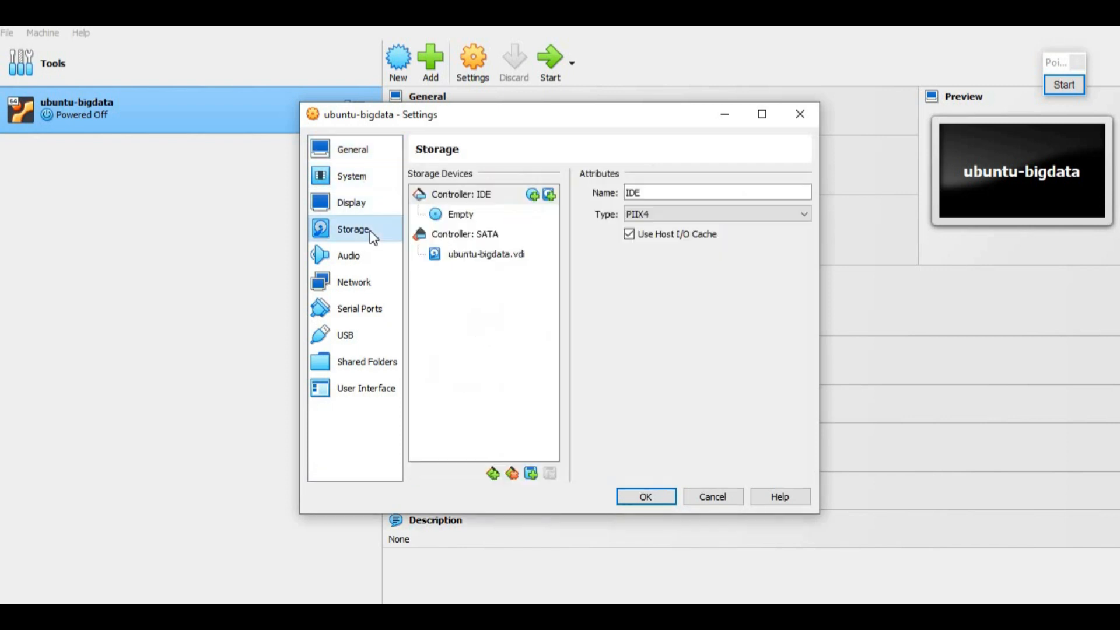
click(1065, 84)
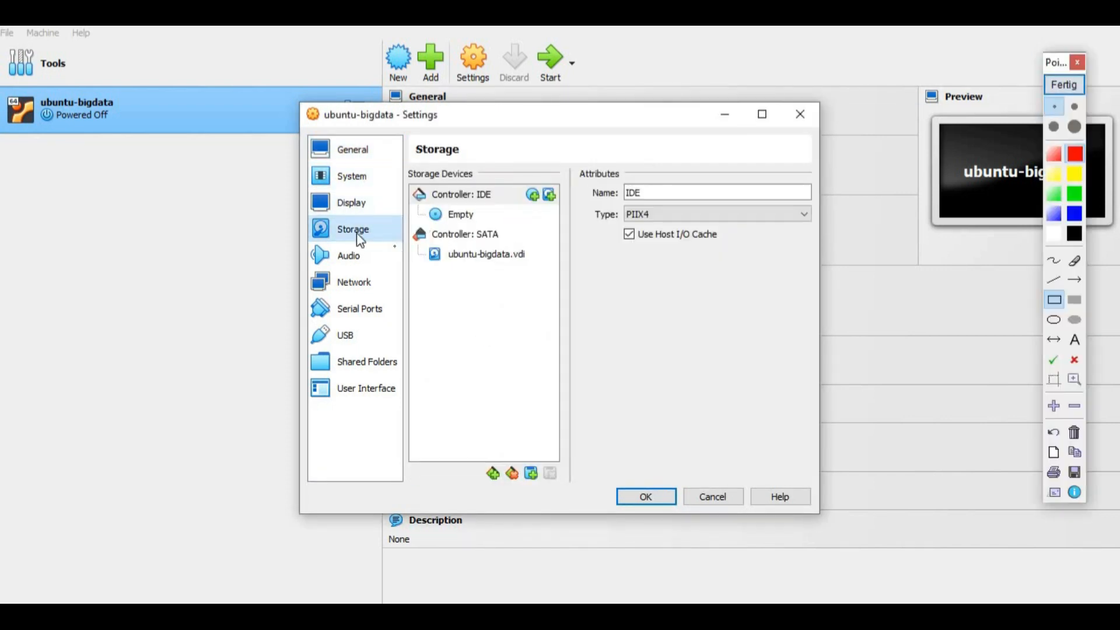
drag(303, 212, 393, 241)
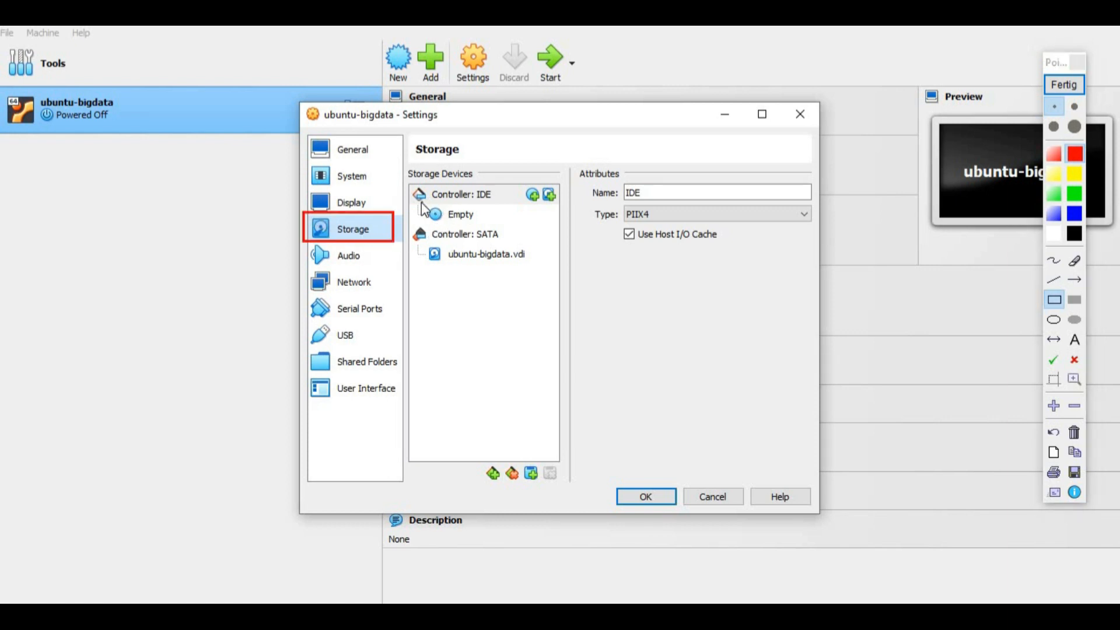
drag(437, 204, 491, 226)
click(1075, 432)
click(1065, 85)
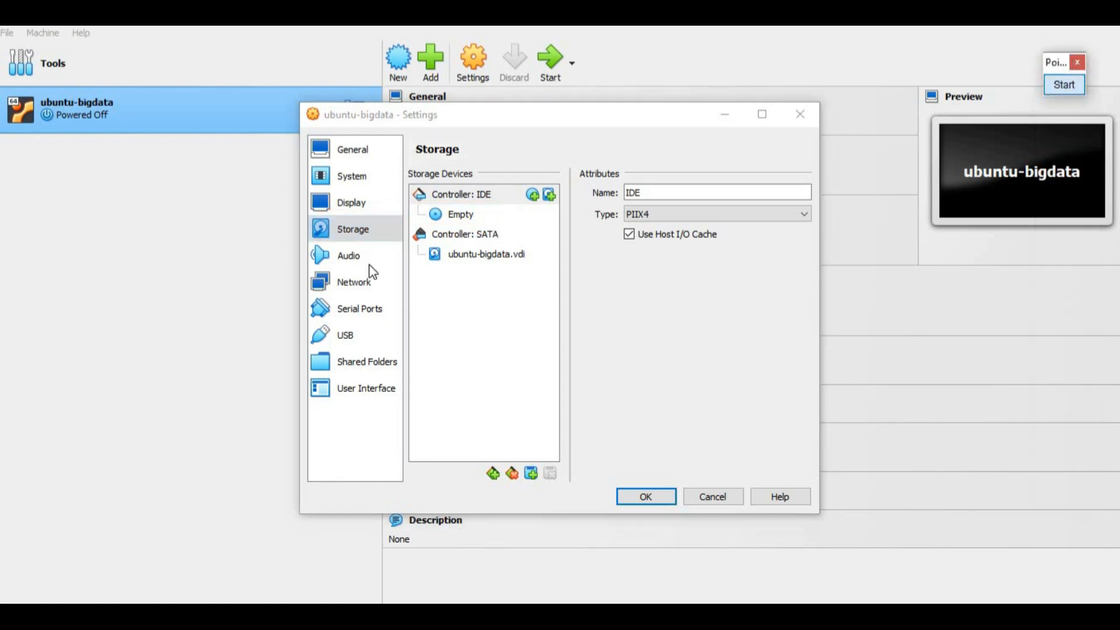
click(467, 215)
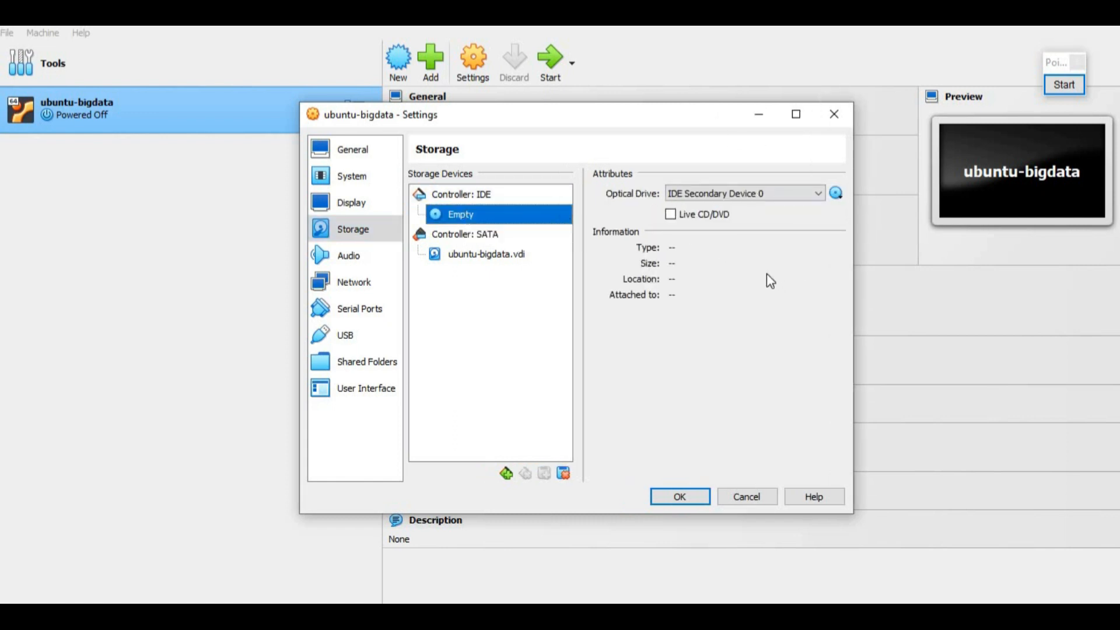
Step: Bring up the Optical Disk Selector from the optical drive's disc menu
click(1064, 84)
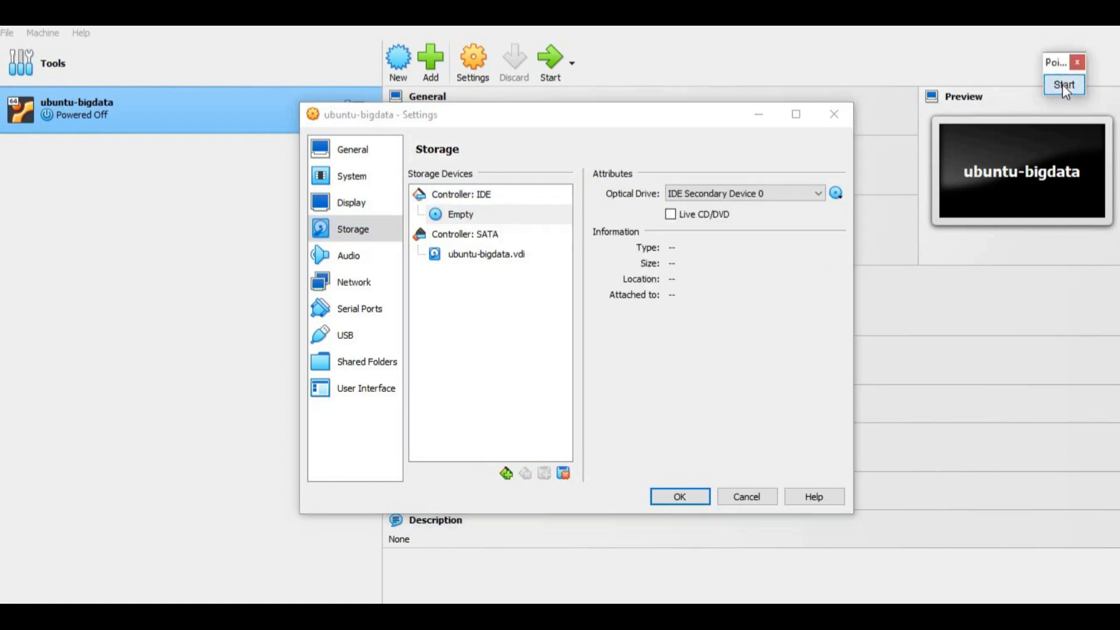
drag(820, 174, 853, 208)
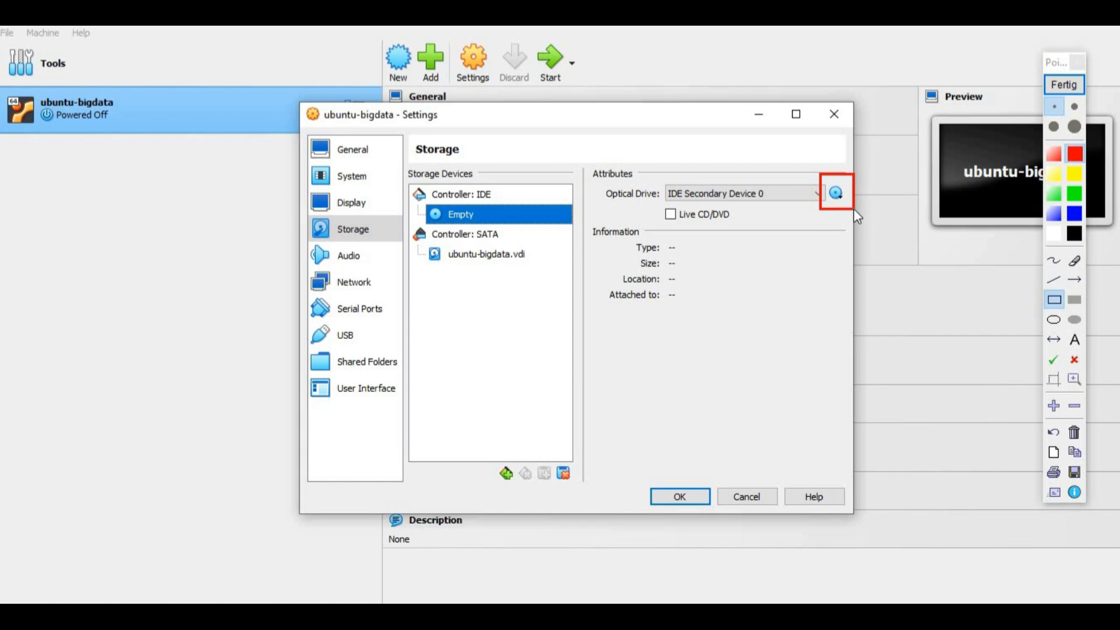
click(1065, 85)
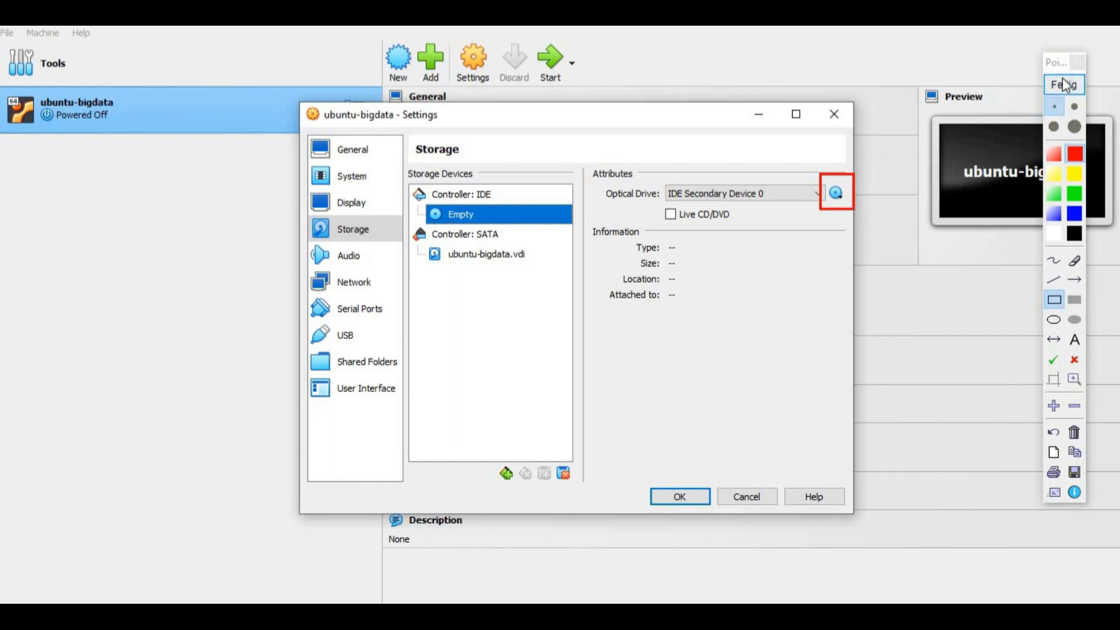
click(837, 195)
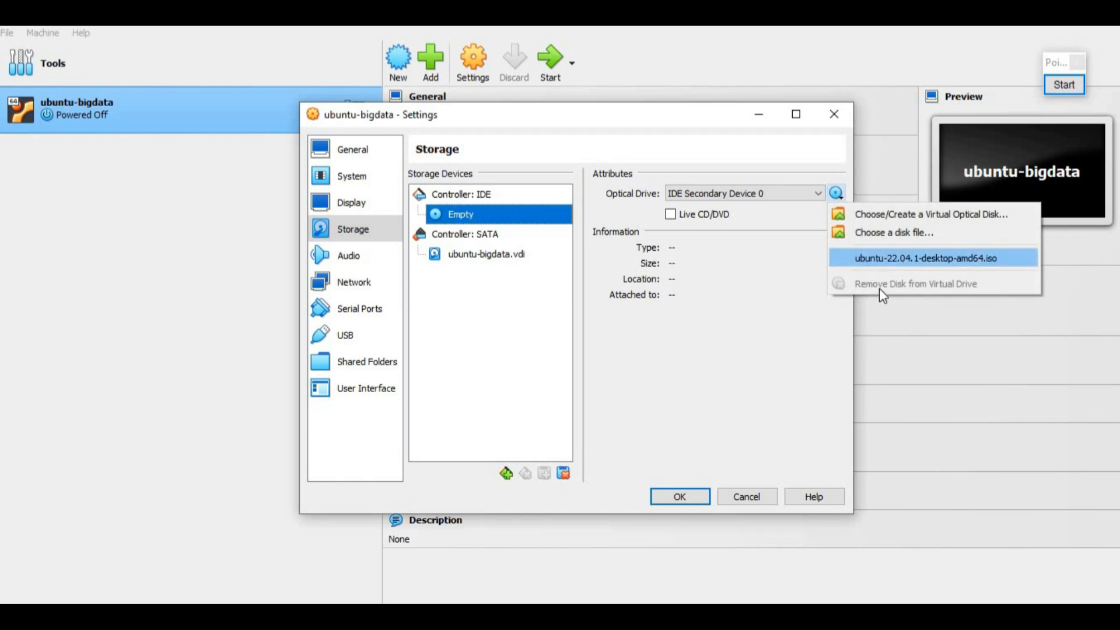
click(929, 220)
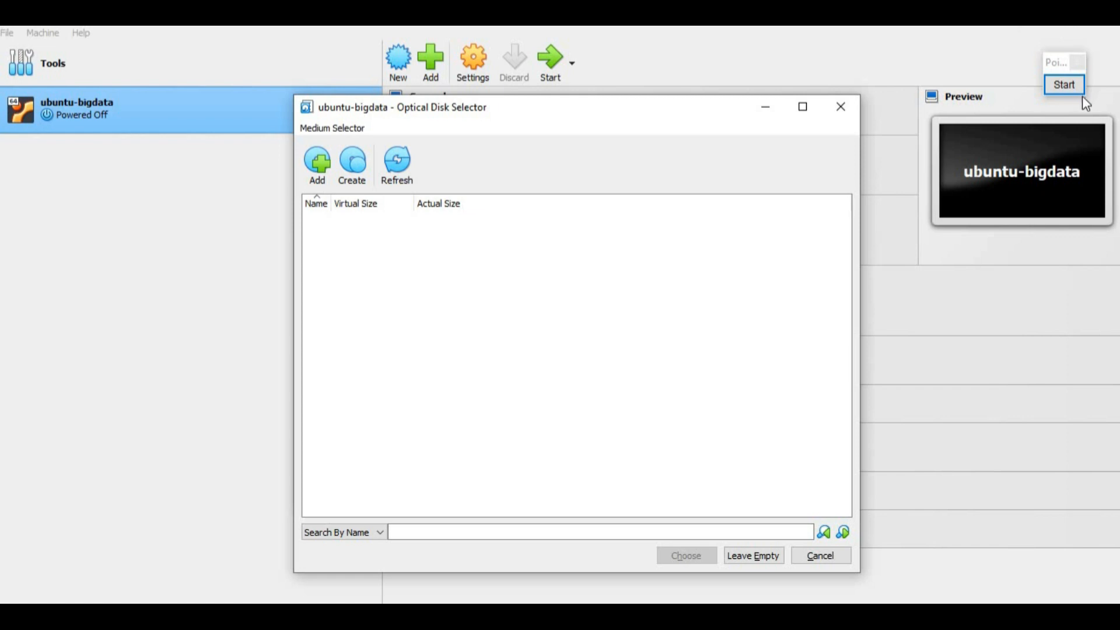
Step: Add a new disc image from the Optical Disk Selector, browsing the D:\BD003 folder
click(1065, 85)
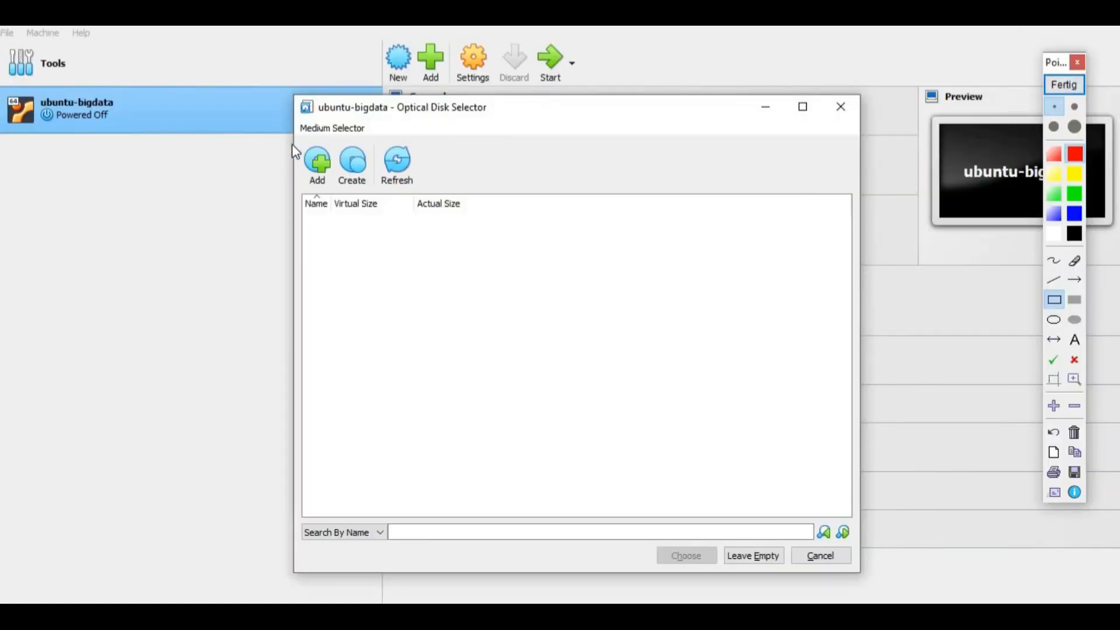
drag(295, 136, 338, 197)
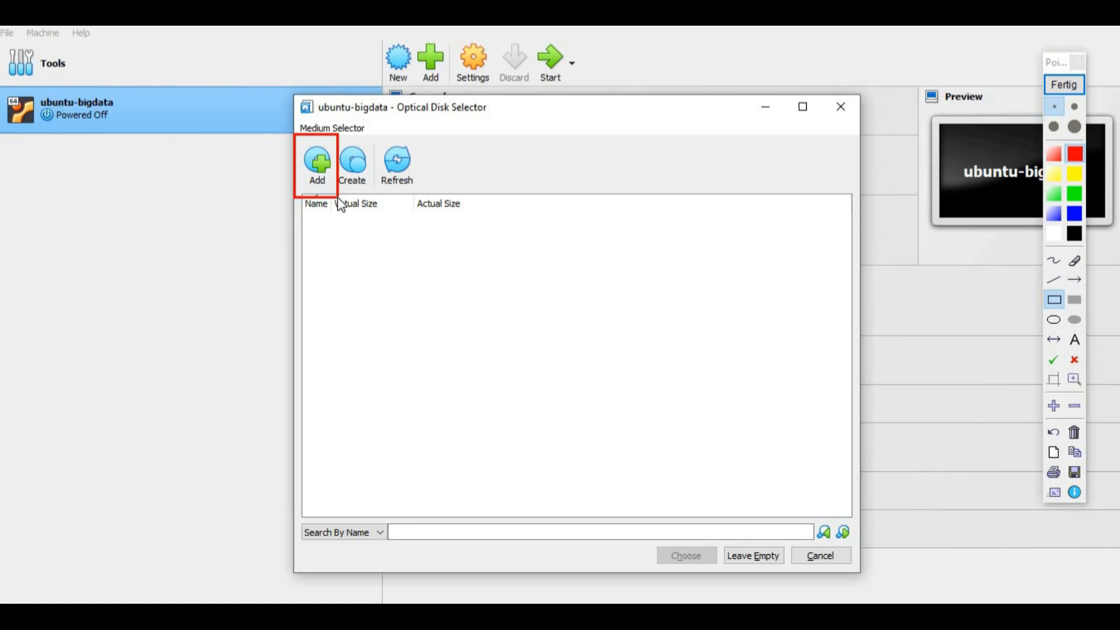
click(1074, 432)
click(1066, 88)
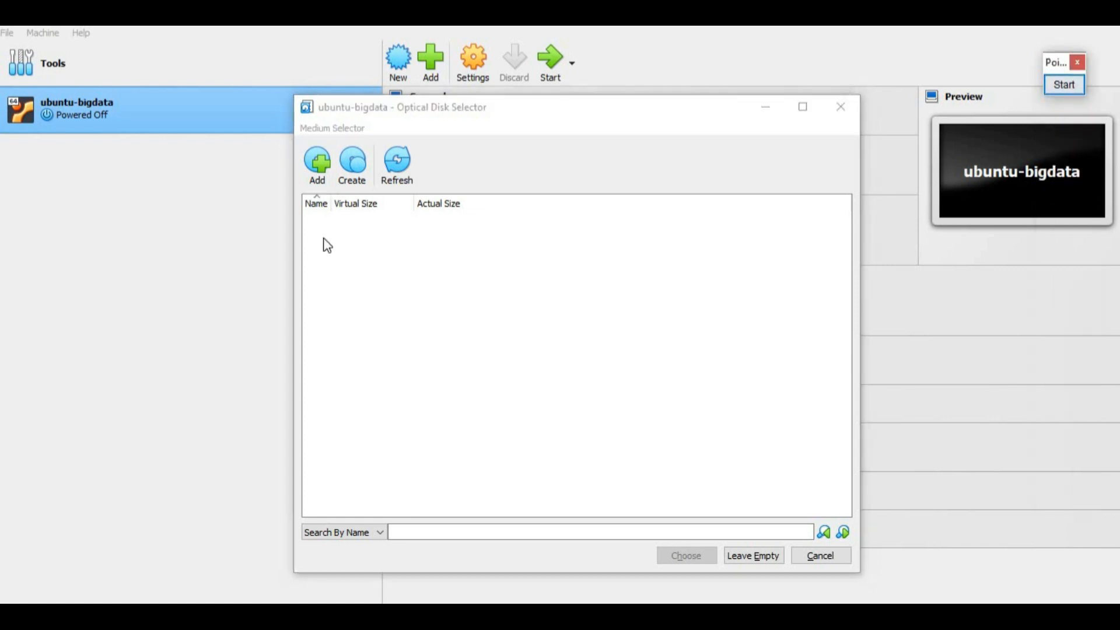
click(317, 157)
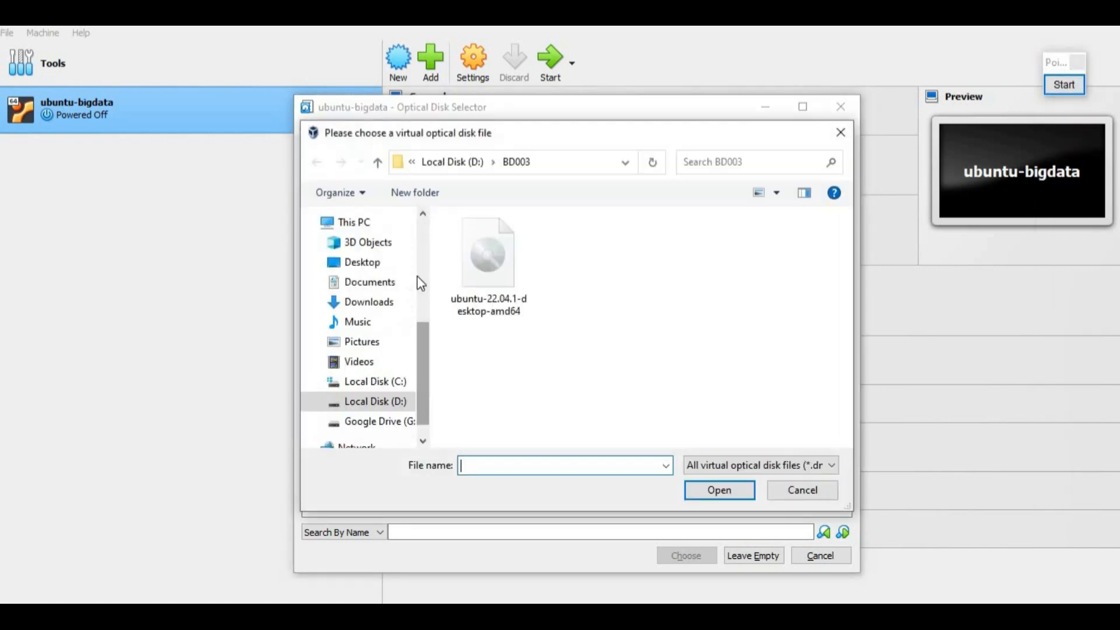
Step: Add ubuntu-22.04.1-desktop-amd64.iso, choose it for the optical drive, and save the settings
click(503, 281)
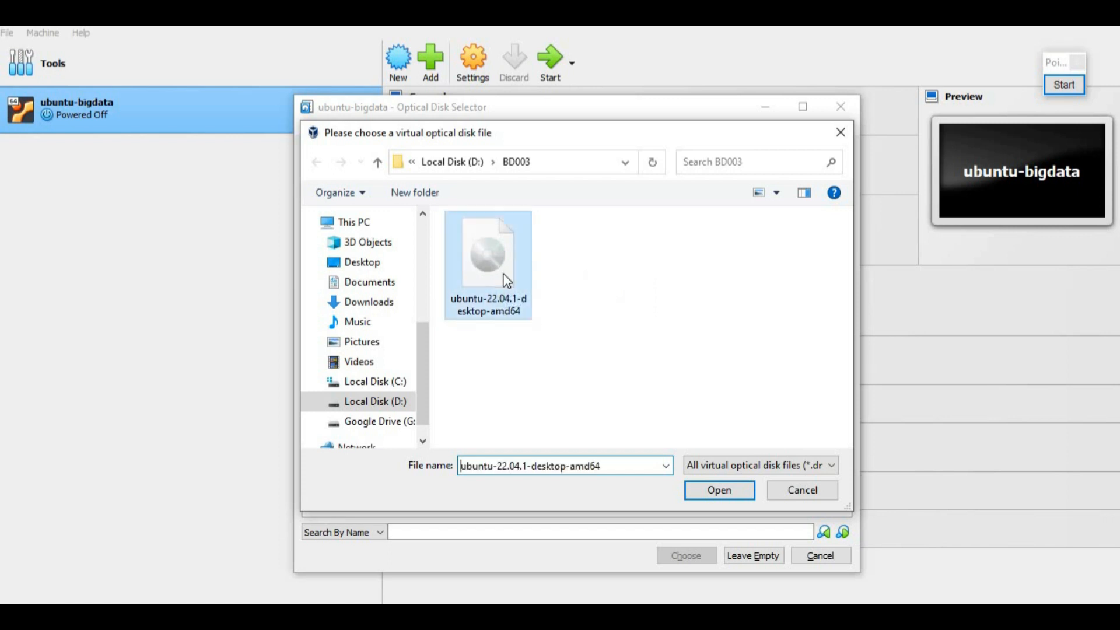
click(736, 488)
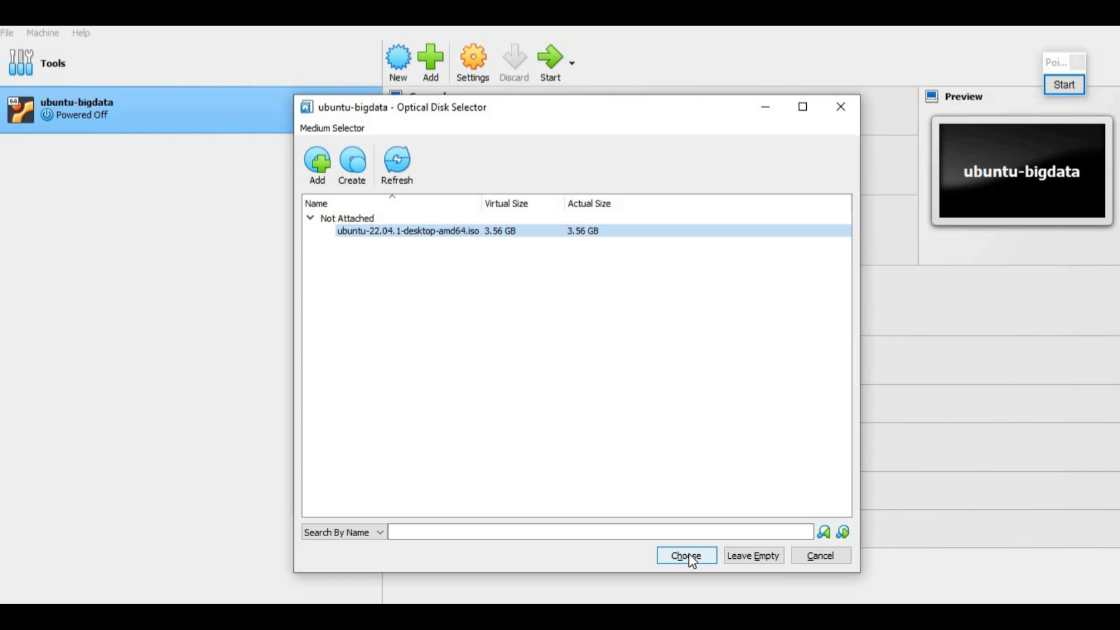
click(1064, 85)
drag(649, 541, 727, 576)
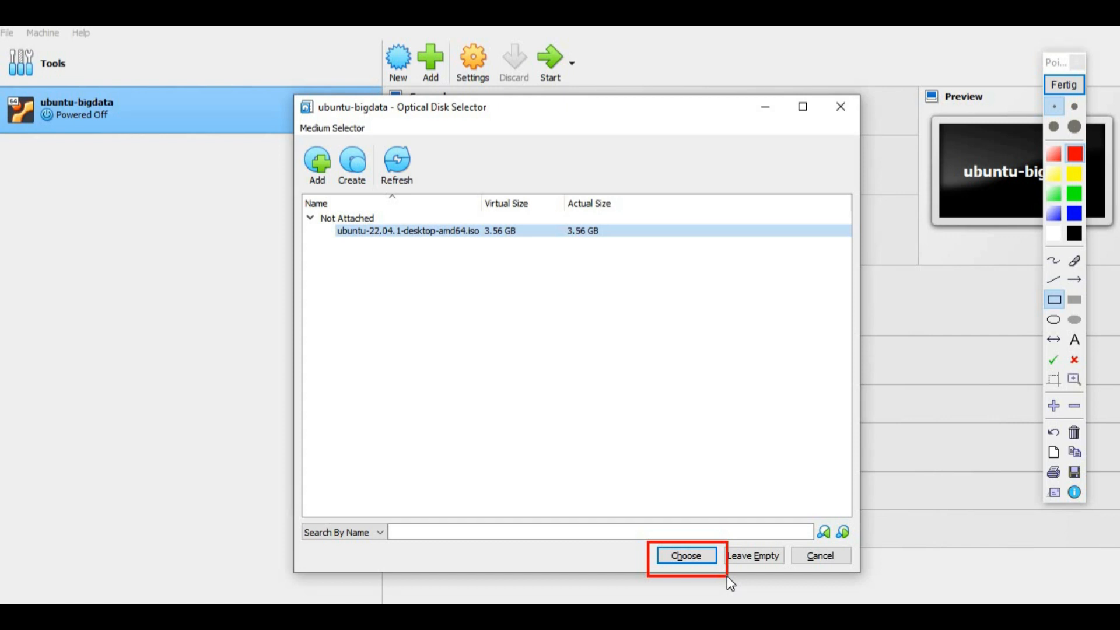
click(1073, 434)
click(1070, 88)
click(676, 554)
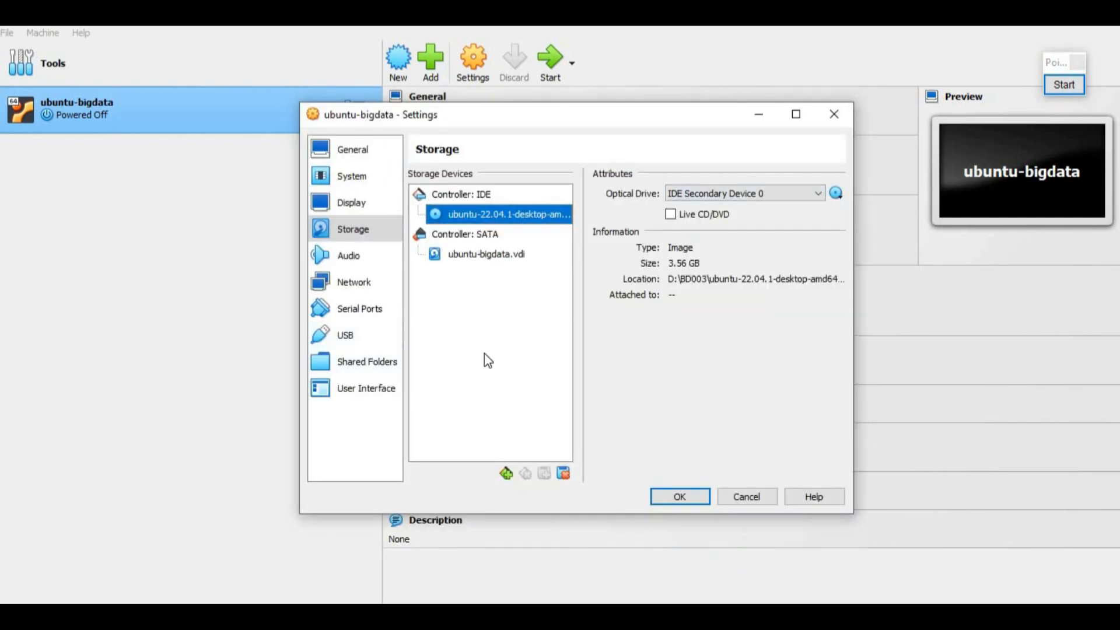
click(681, 498)
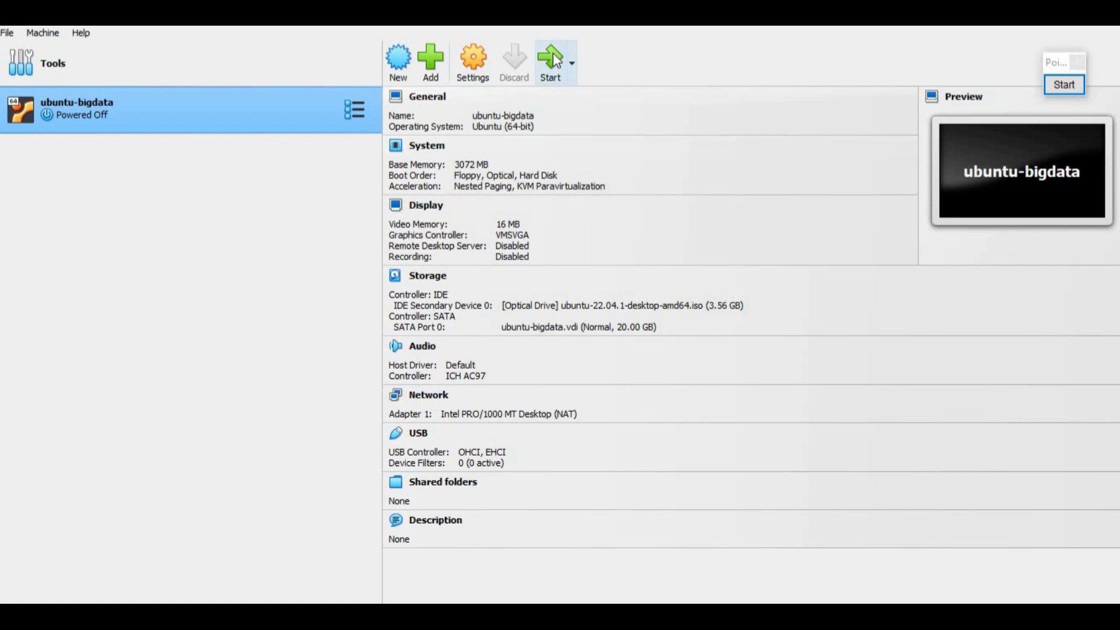
Step: Mark the Start button in VirtualBox Manager with a red annotation box
click(1078, 84)
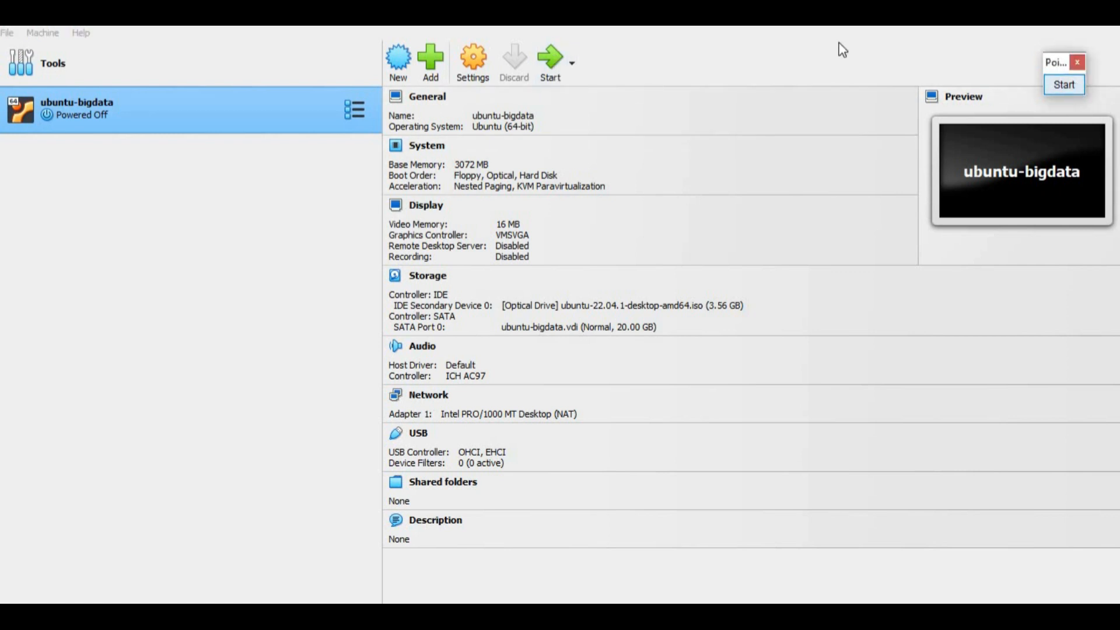
drag(528, 35, 567, 88)
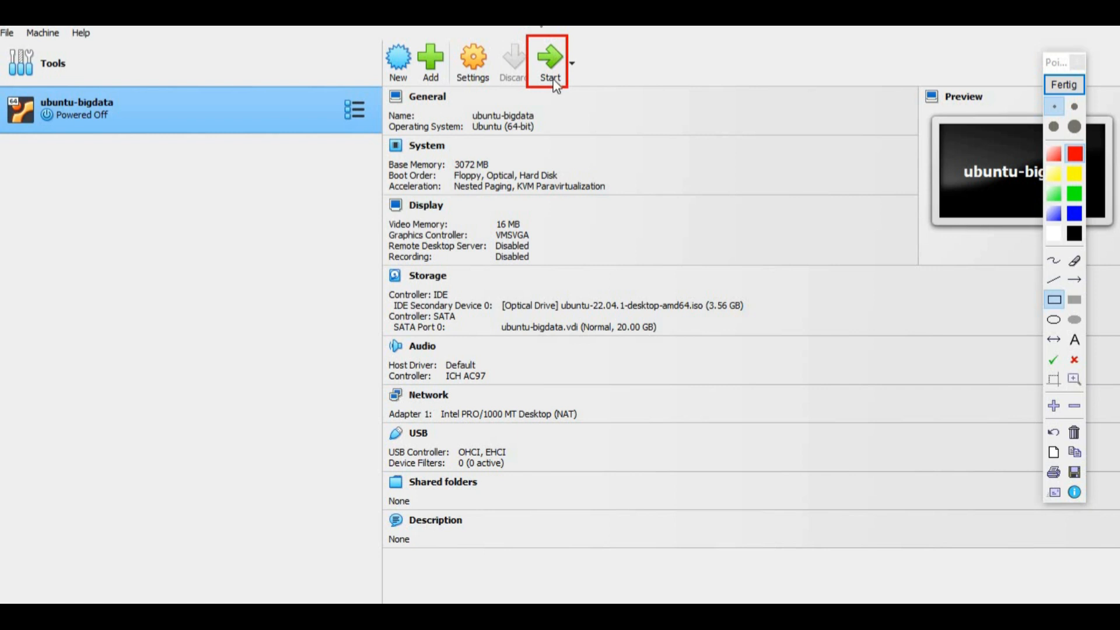
Step: Start the ubuntu-bigdata VM and dismiss the keyboard auto-capture notification
click(1074, 432)
click(1062, 92)
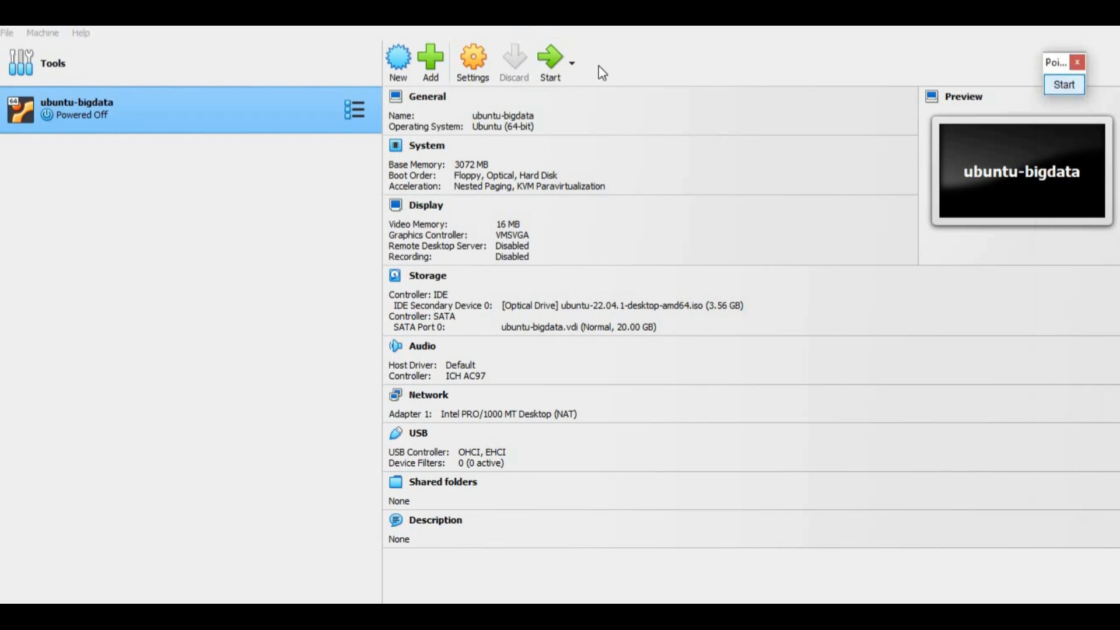
click(541, 56)
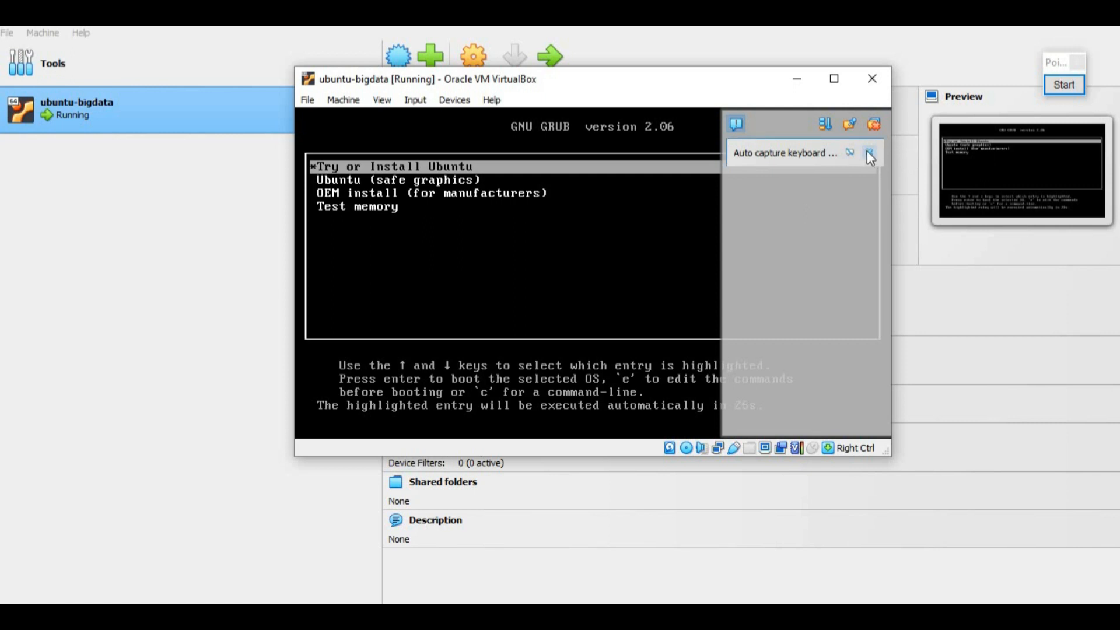
click(870, 153)
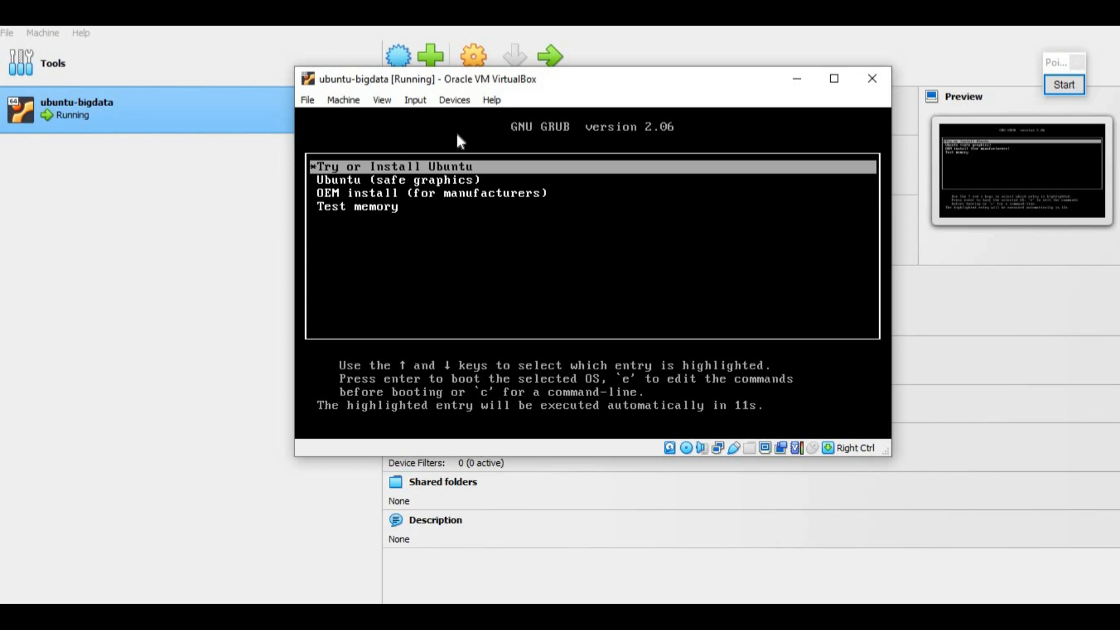
Step: Boot 'Try or Install Ubuntu' from GRUB and dismiss the mouse integration notification
key(Return)
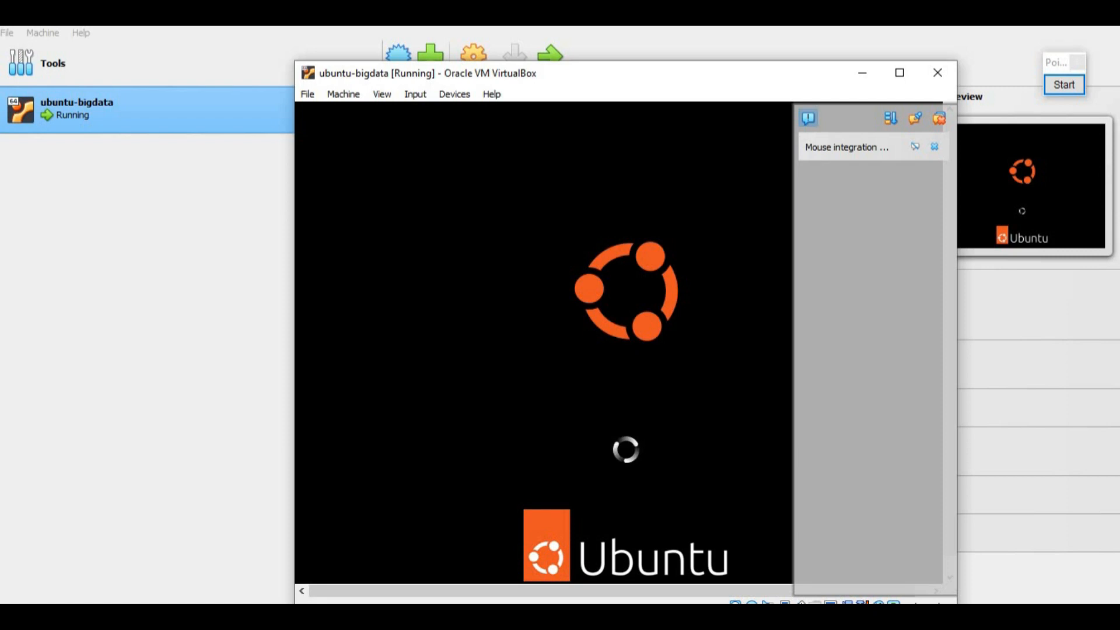
click(934, 147)
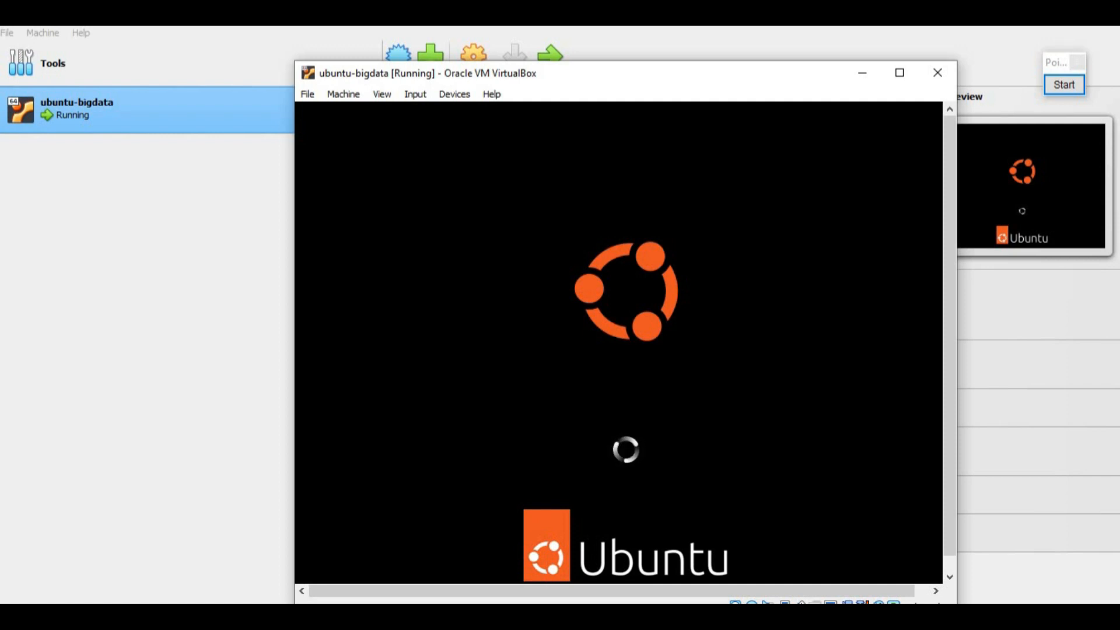
Step: Maximize the ubuntu-bigdata VM window while Ubuntu loads
click(901, 74)
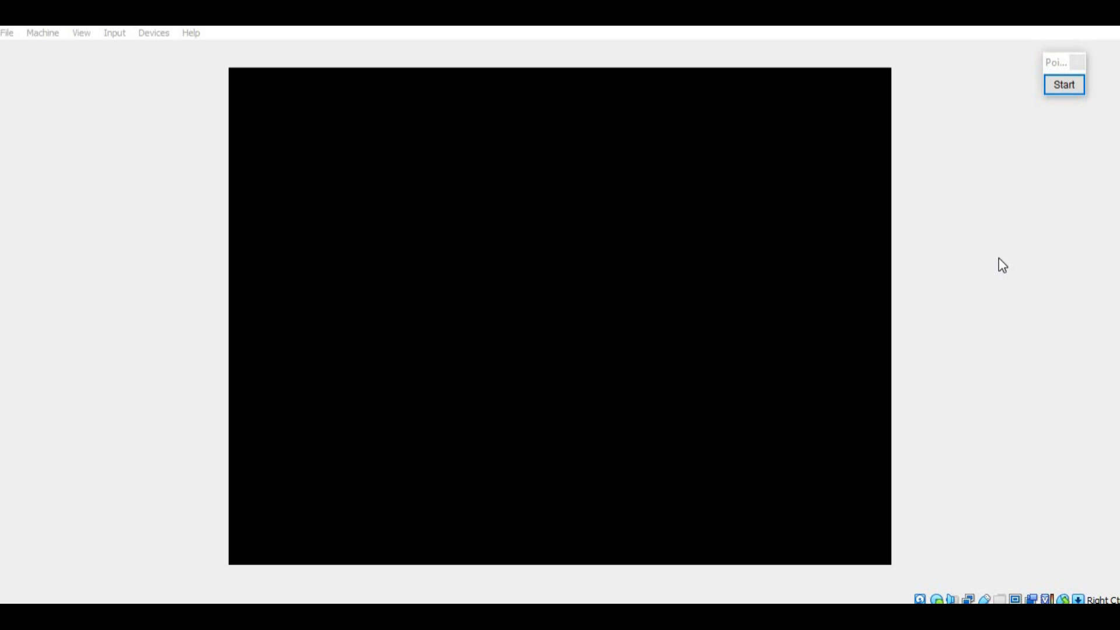
Step: Highlight Install Ubuntu with a red box, then choose it with English selected
click(1070, 85)
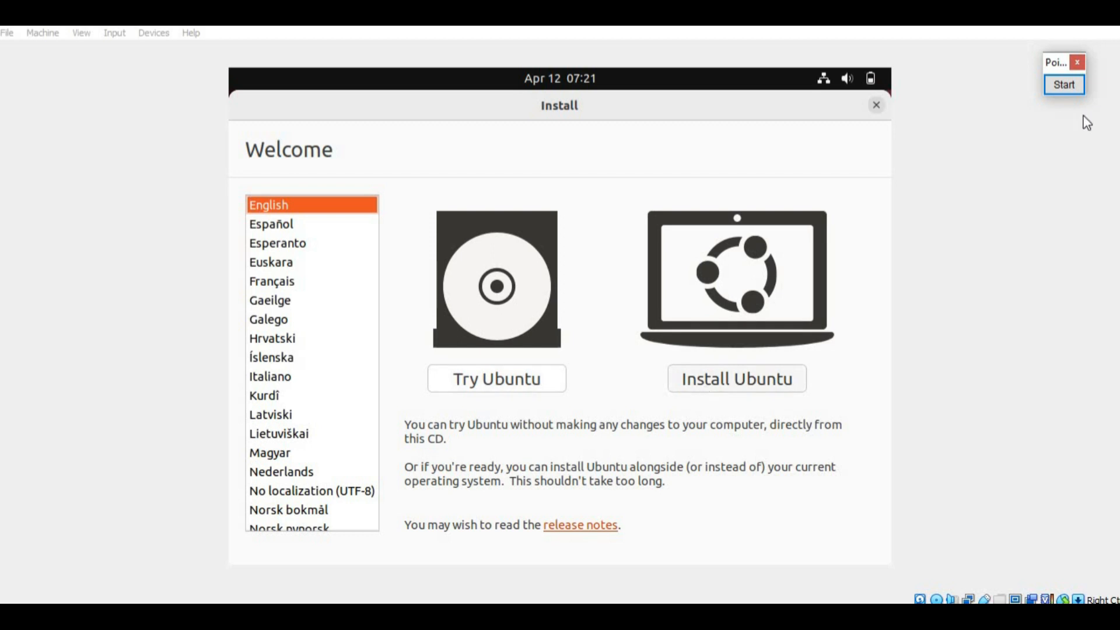
click(1066, 86)
click(1057, 298)
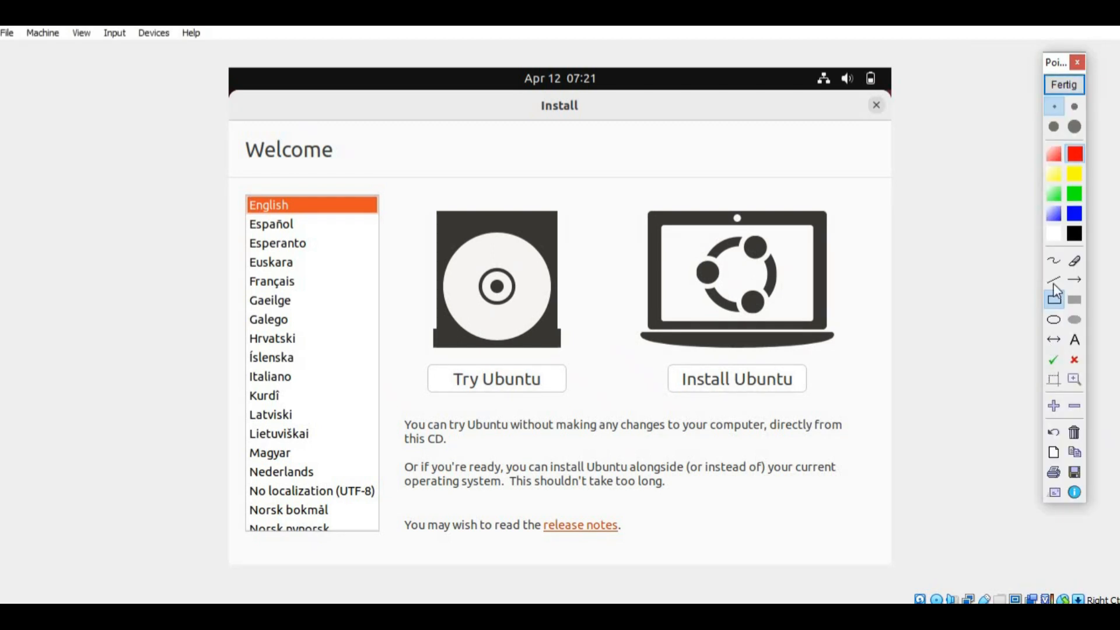
drag(655, 354, 831, 401)
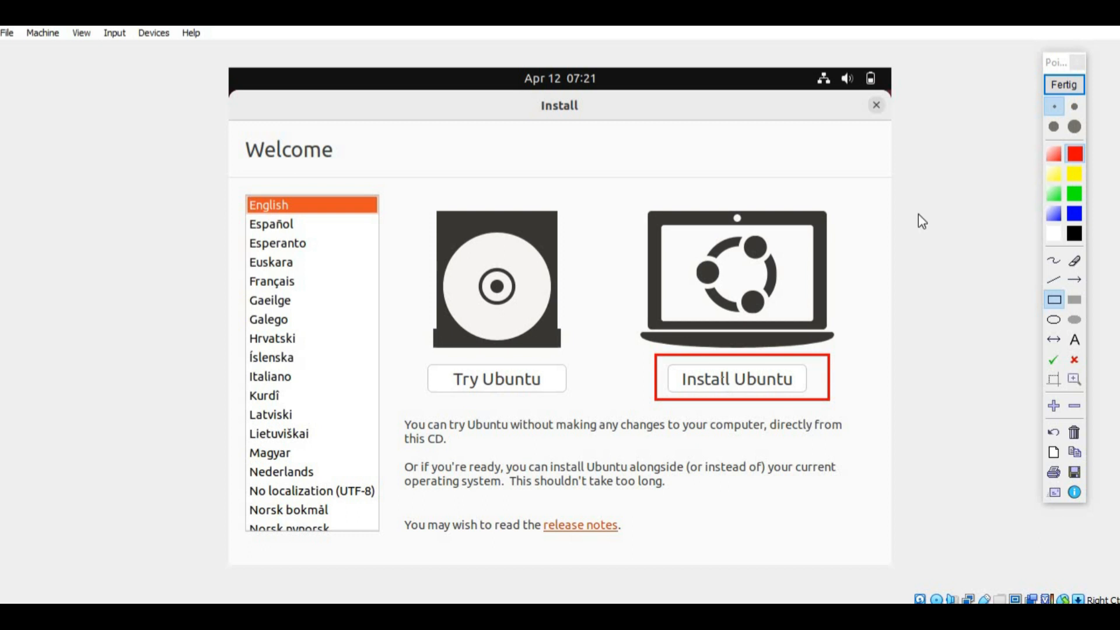
click(1066, 92)
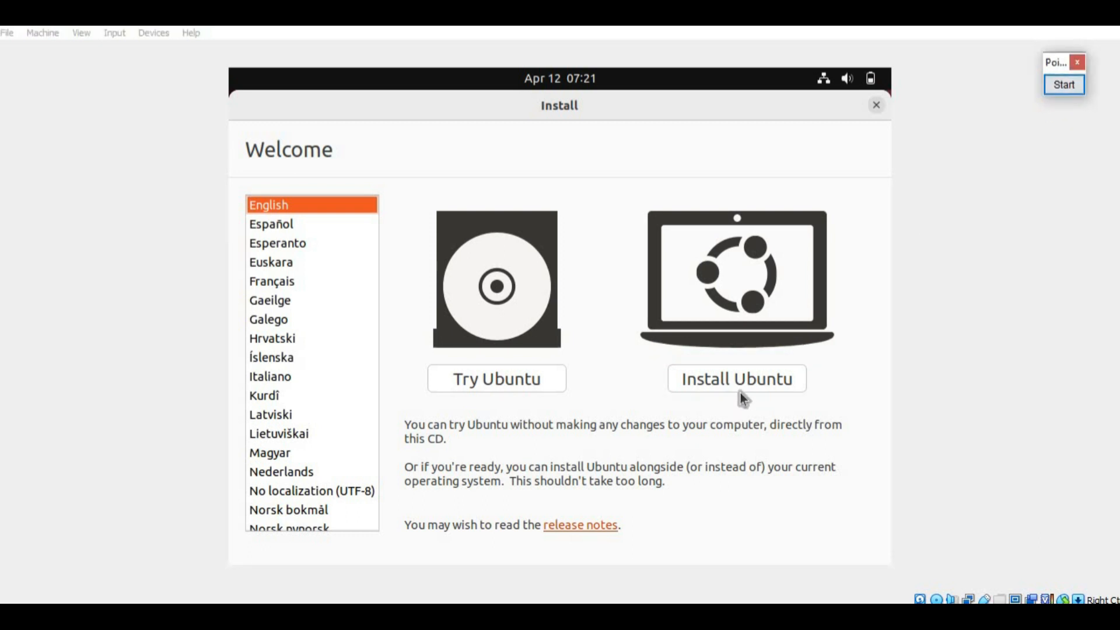
click(750, 380)
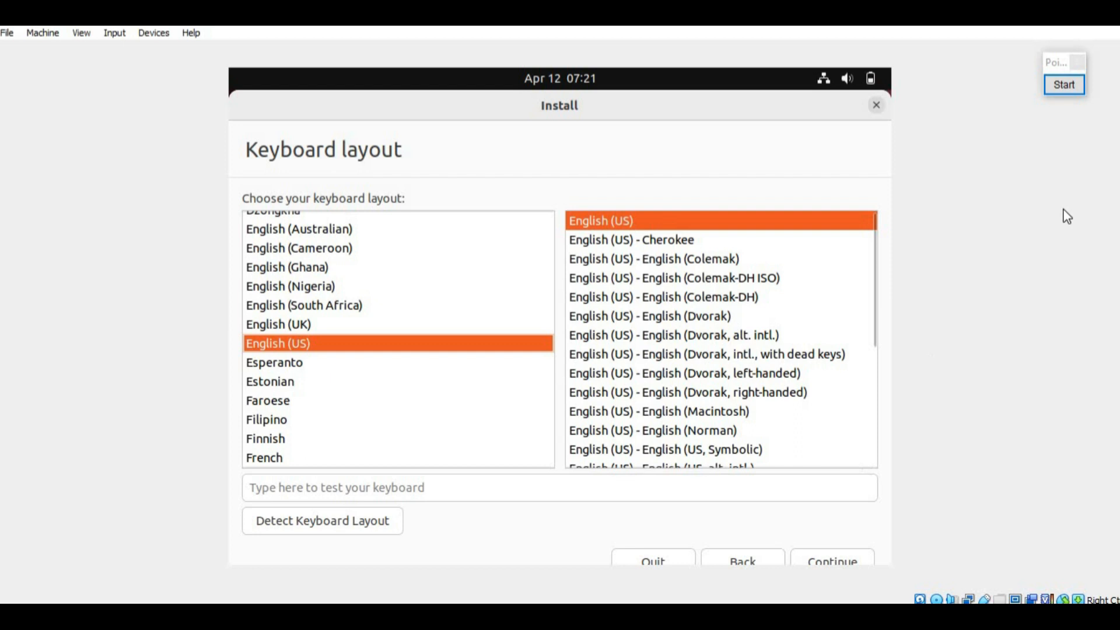
click(1059, 90)
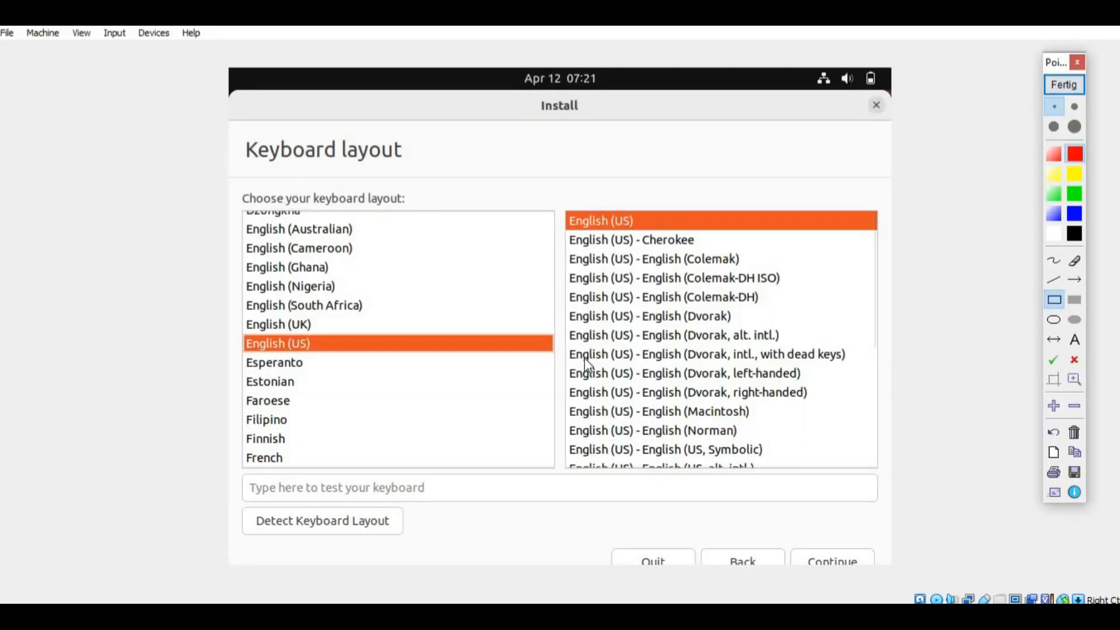
drag(788, 541, 888, 573)
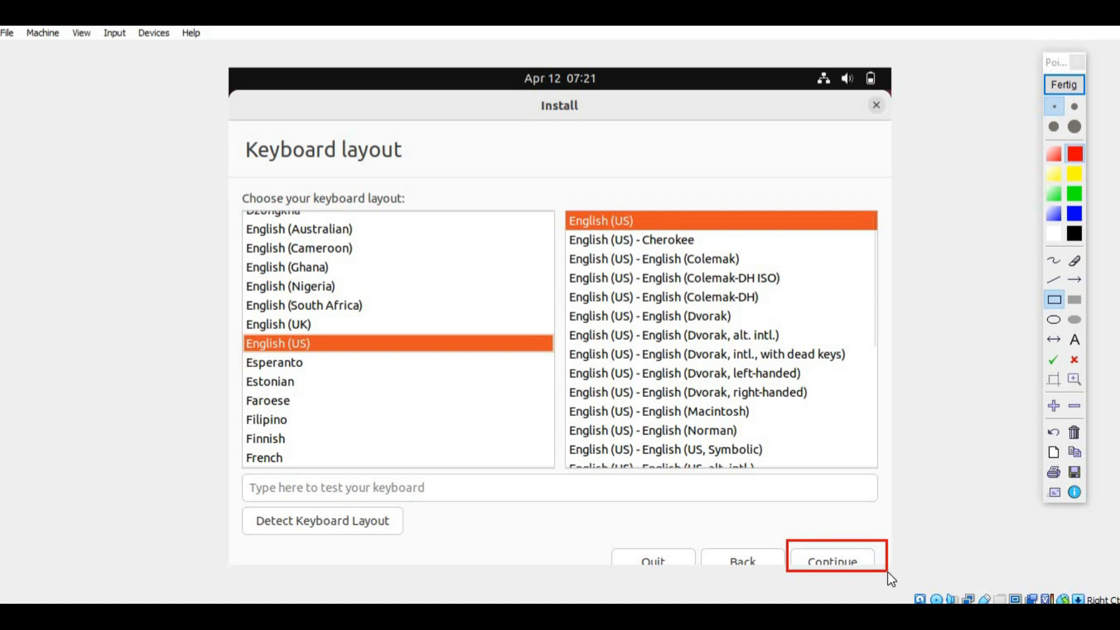
click(1069, 91)
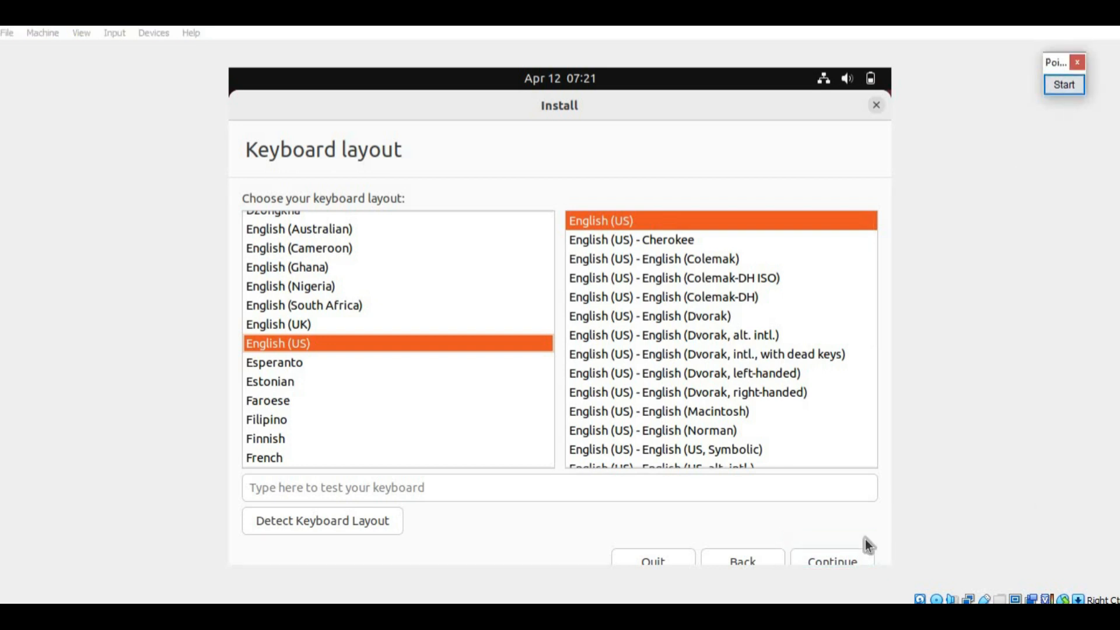
click(836, 554)
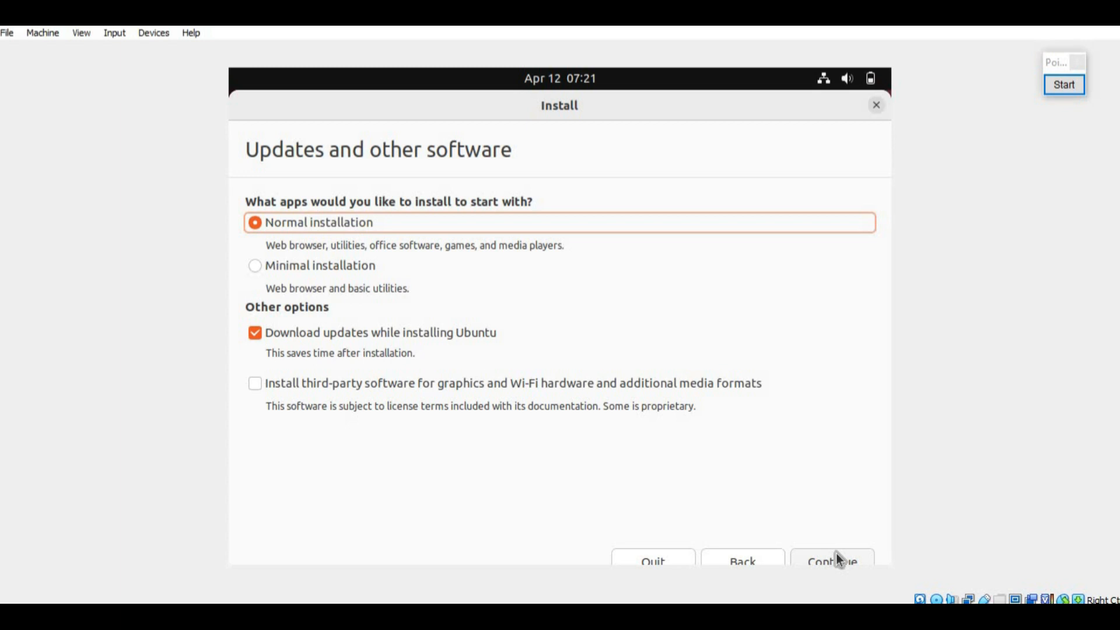
Step: Continue with Normal installation and Download updates kept, reaching Installation type
click(1064, 84)
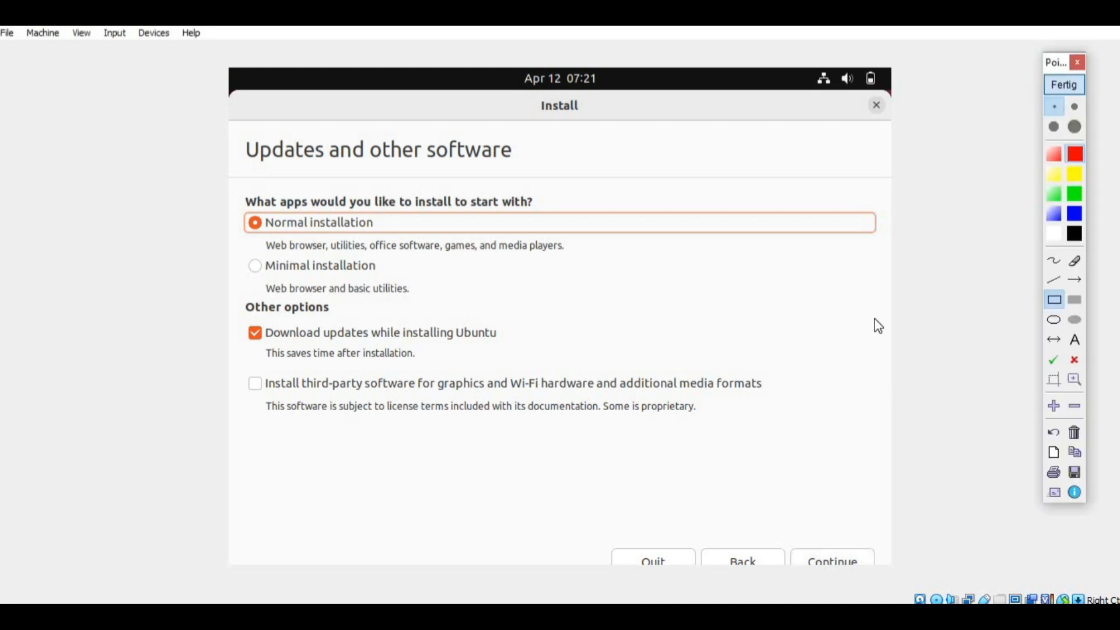
drag(787, 536, 883, 582)
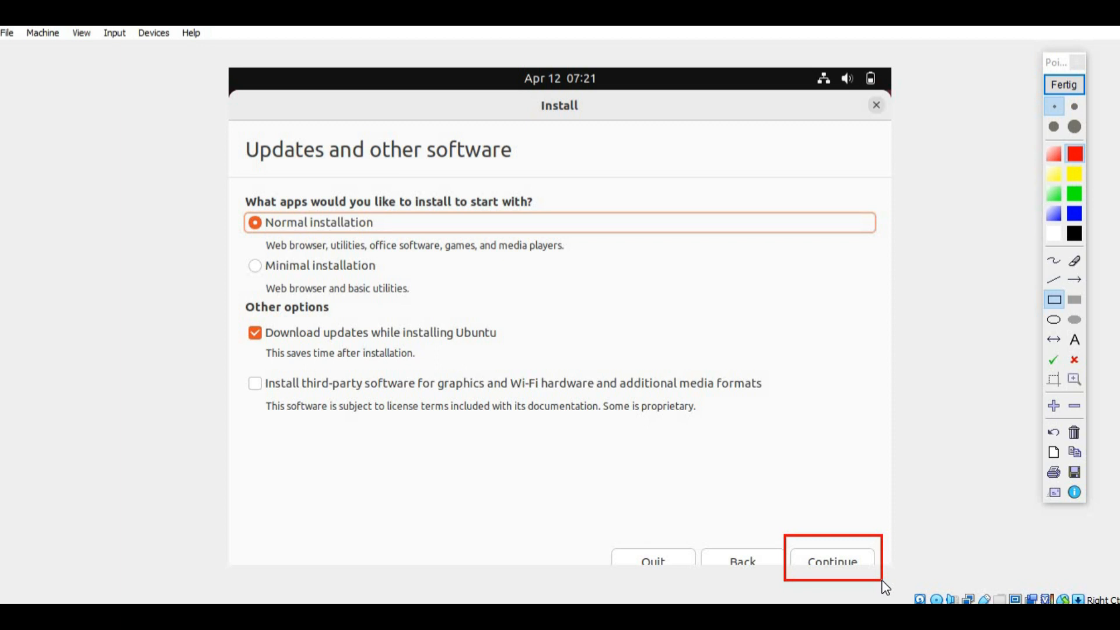
click(1075, 433)
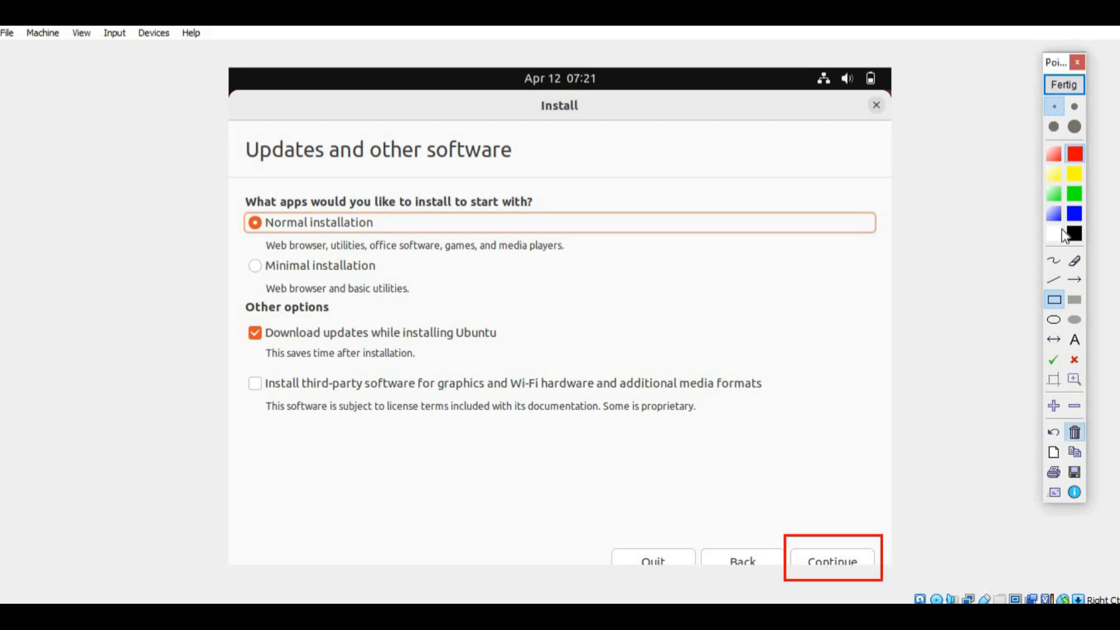
click(1064, 84)
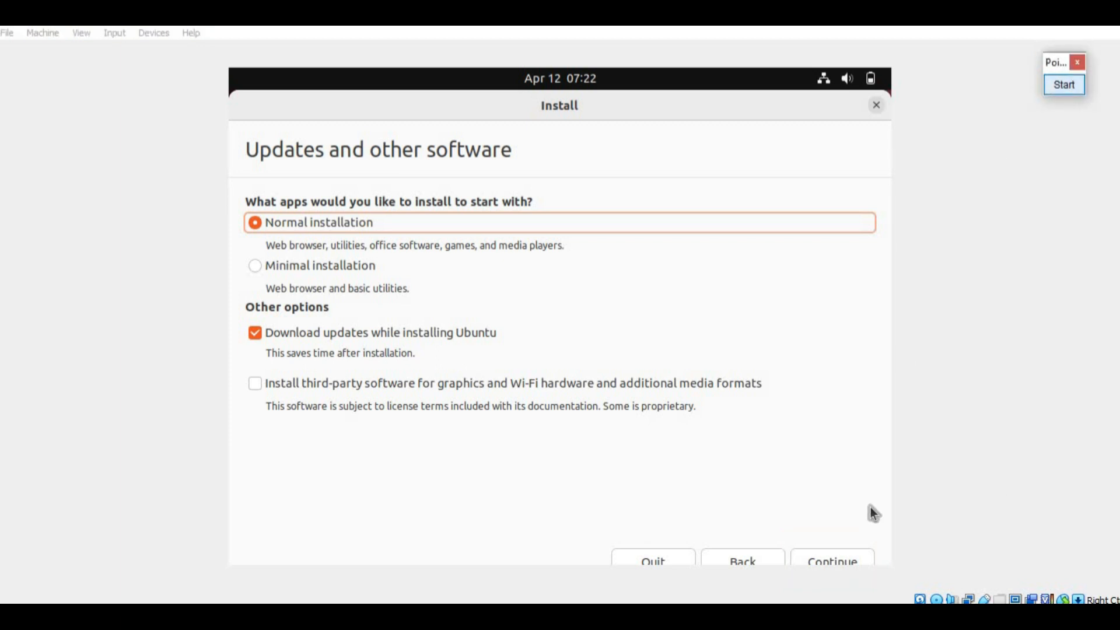
click(827, 557)
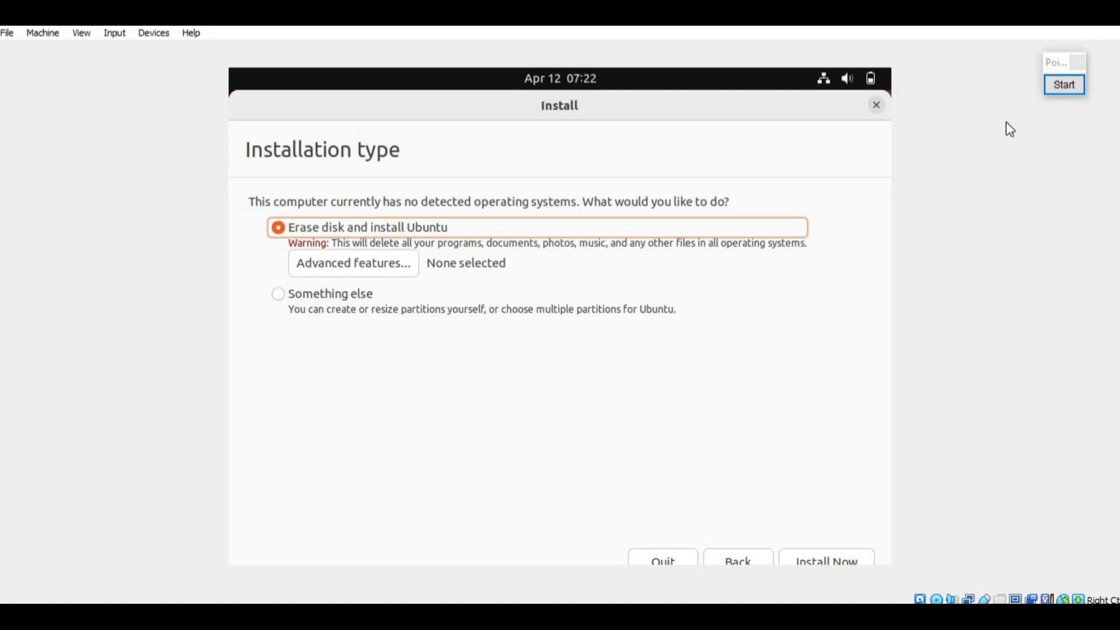
click(1061, 86)
Step: Highlight Install Now, then start the Erase disk installation of Ubuntu
drag(771, 540, 888, 574)
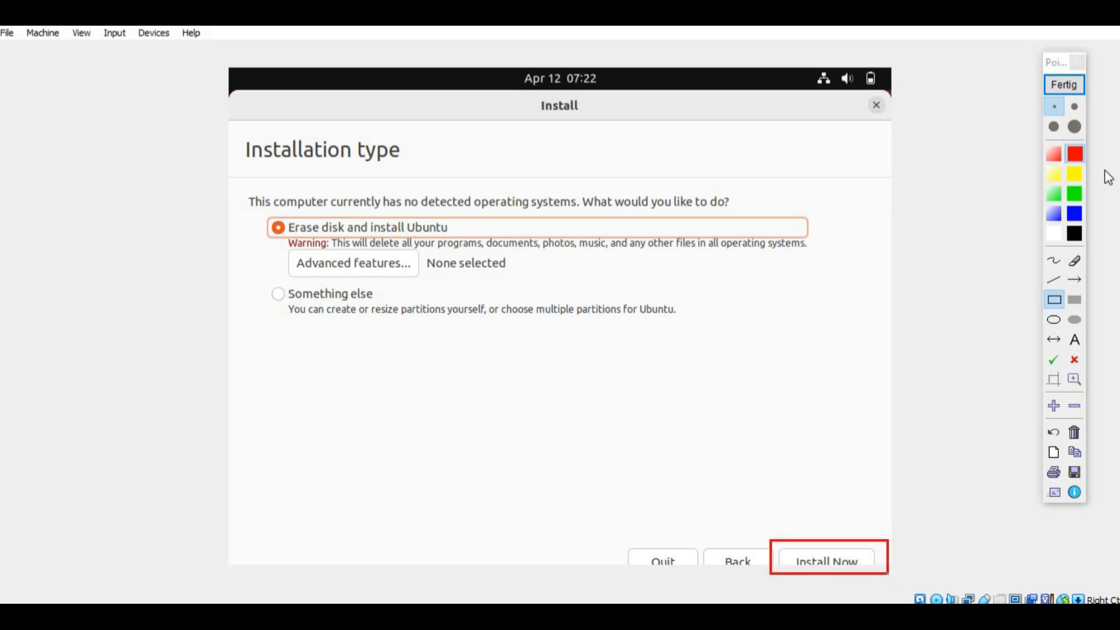
click(1064, 85)
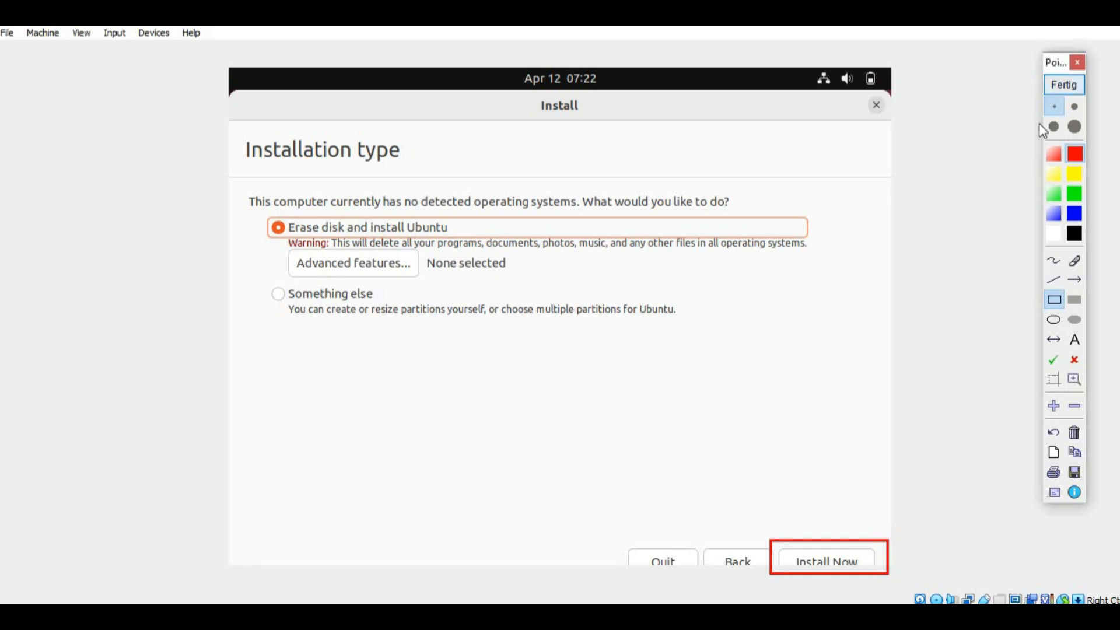
click(825, 561)
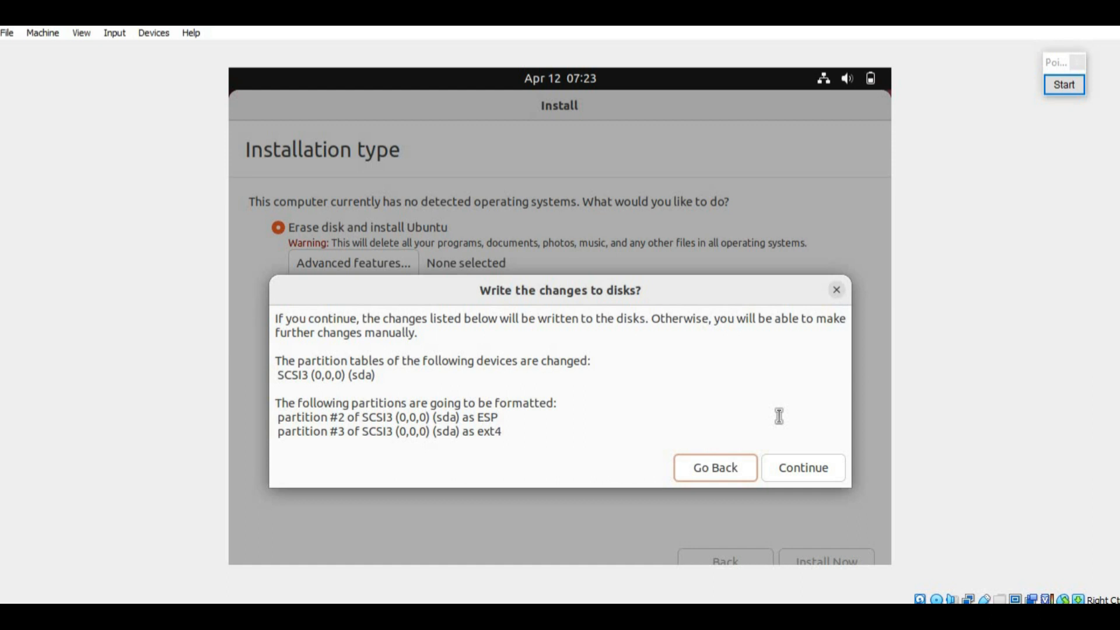
Step: Confirm 'Write the changes to disks?' to commit the new partition layout
click(1065, 85)
drag(748, 446, 863, 493)
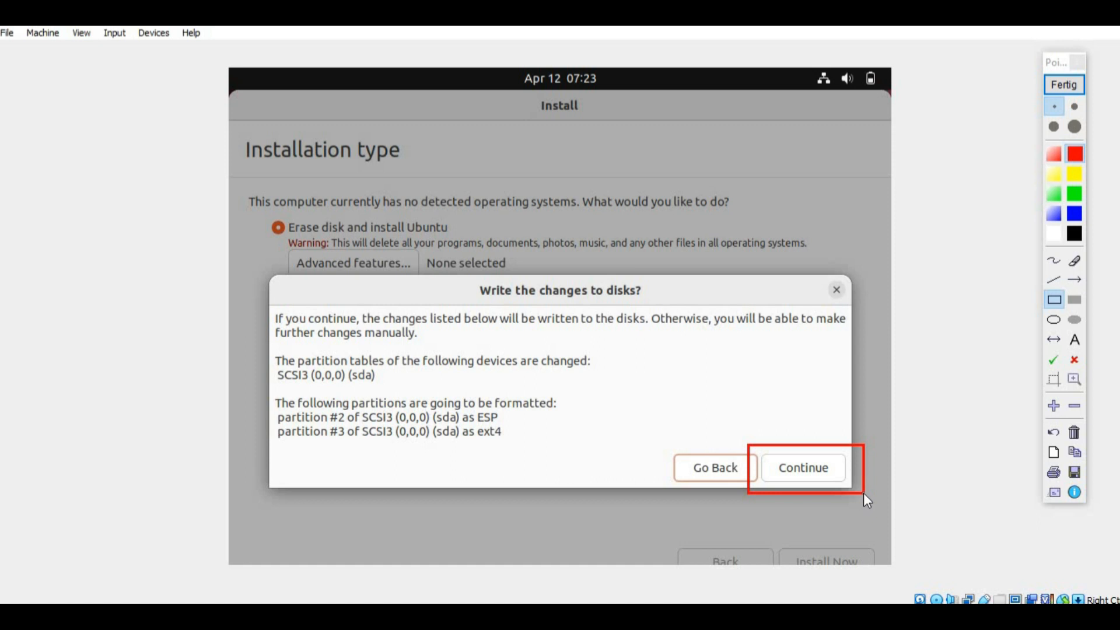
click(1064, 84)
click(789, 474)
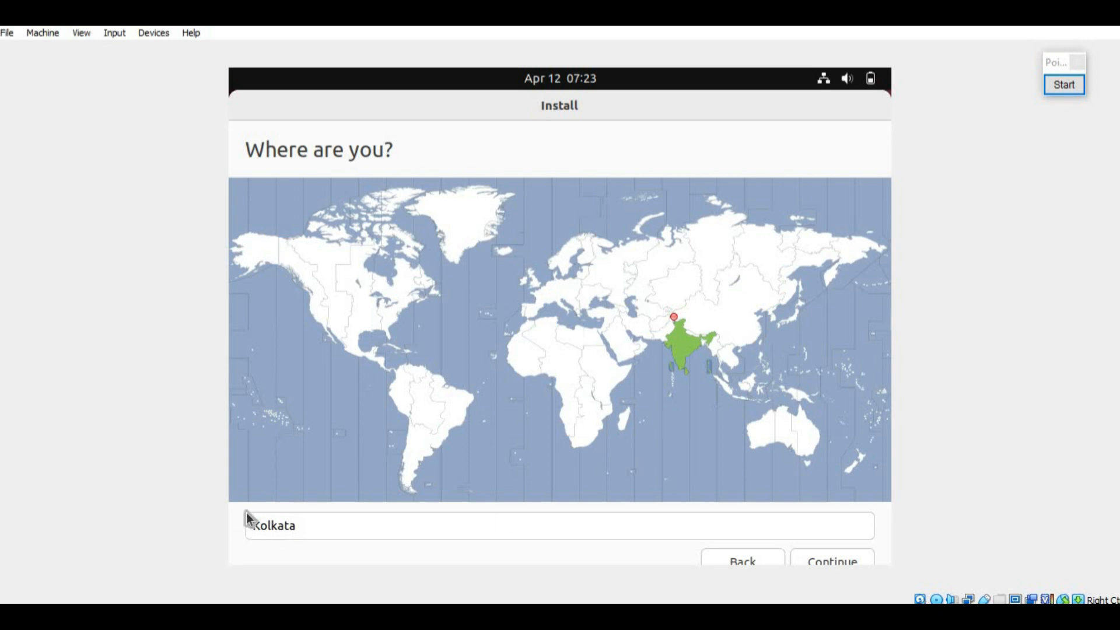
Step: Keep Kolkata as the location and continue to the account setup
click(1065, 85)
drag(783, 543, 905, 572)
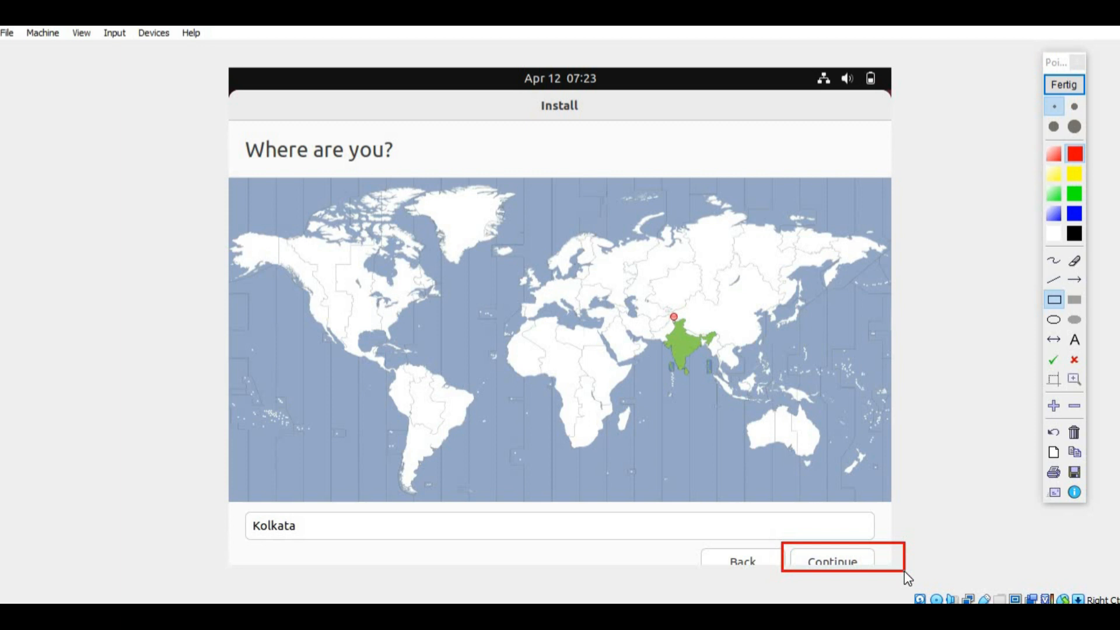
click(1055, 406)
click(1070, 86)
click(829, 562)
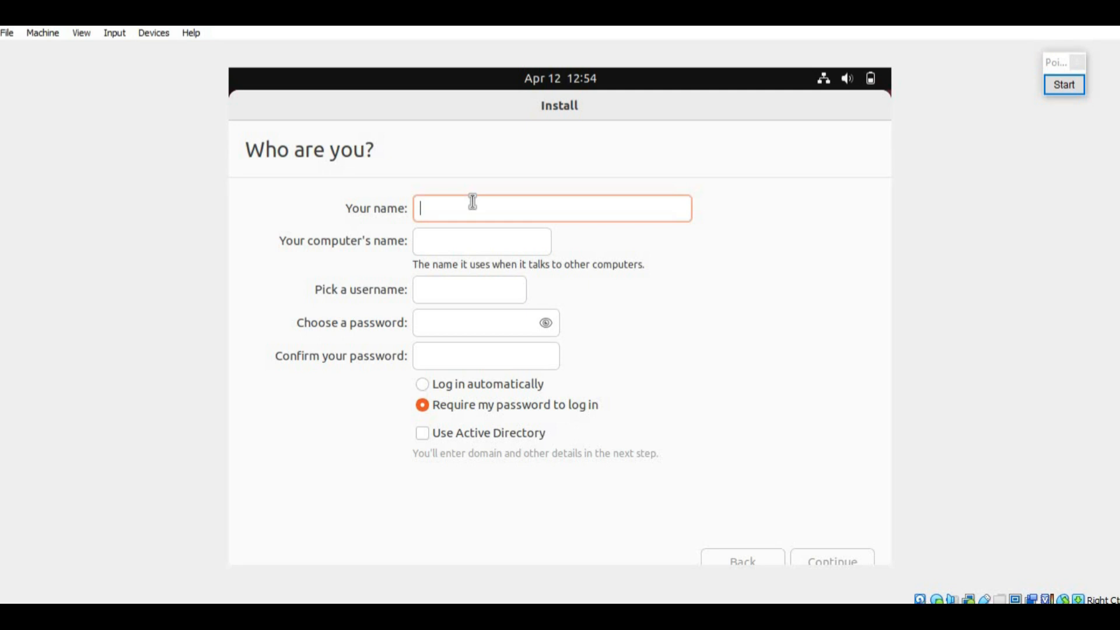
Step: Enter 'bigdata' as the name and type the account password twice
text(bigdata)
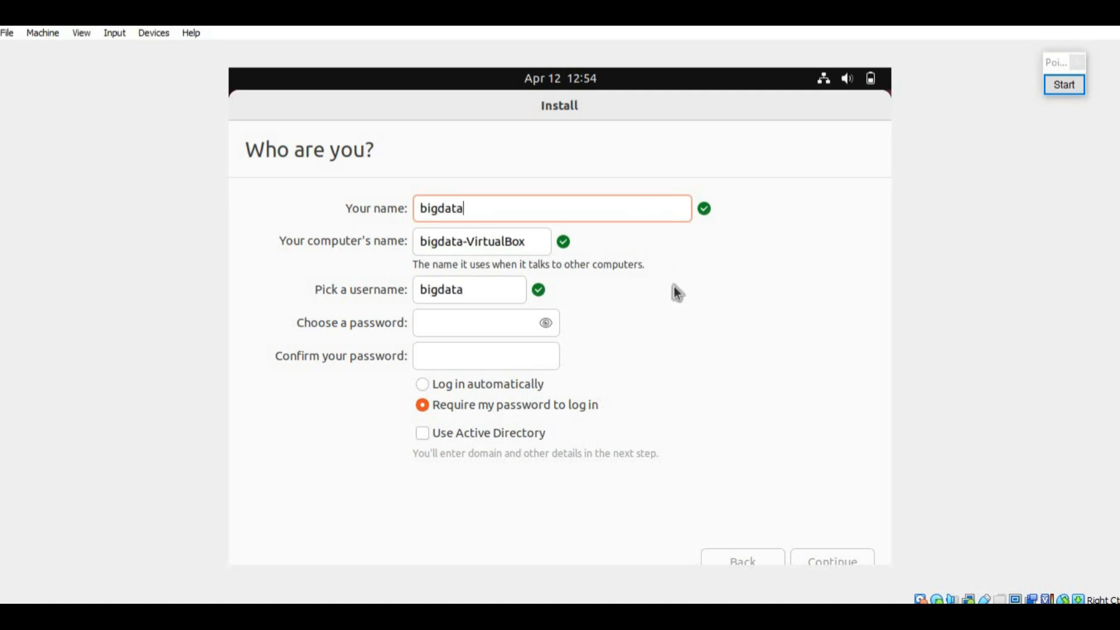
click(510, 316)
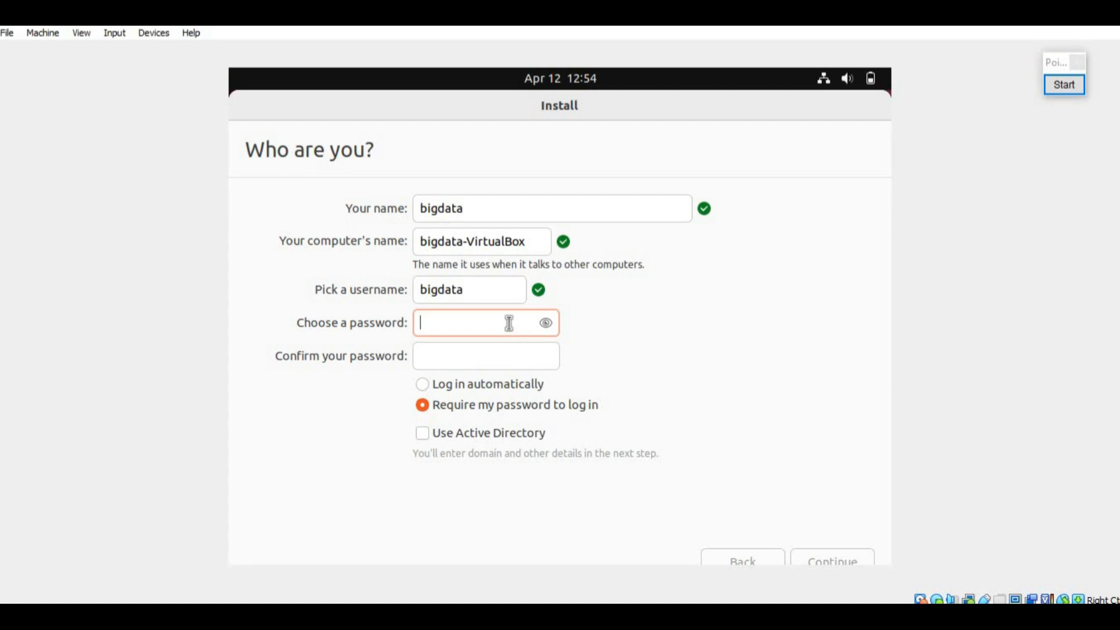
text(12345678)
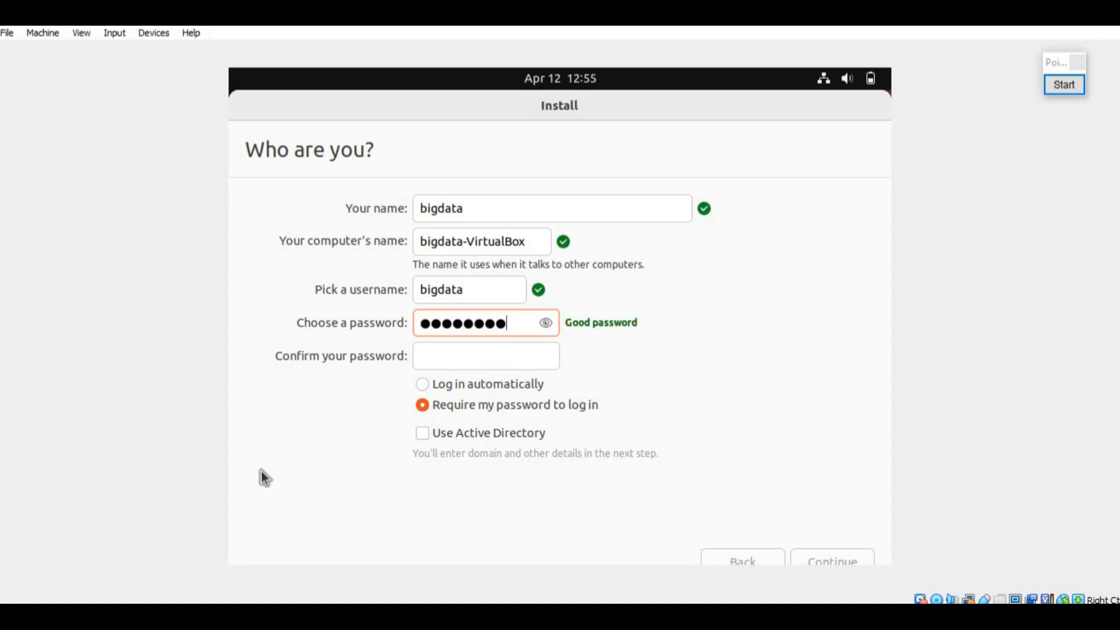
click(447, 353)
text(12345678)
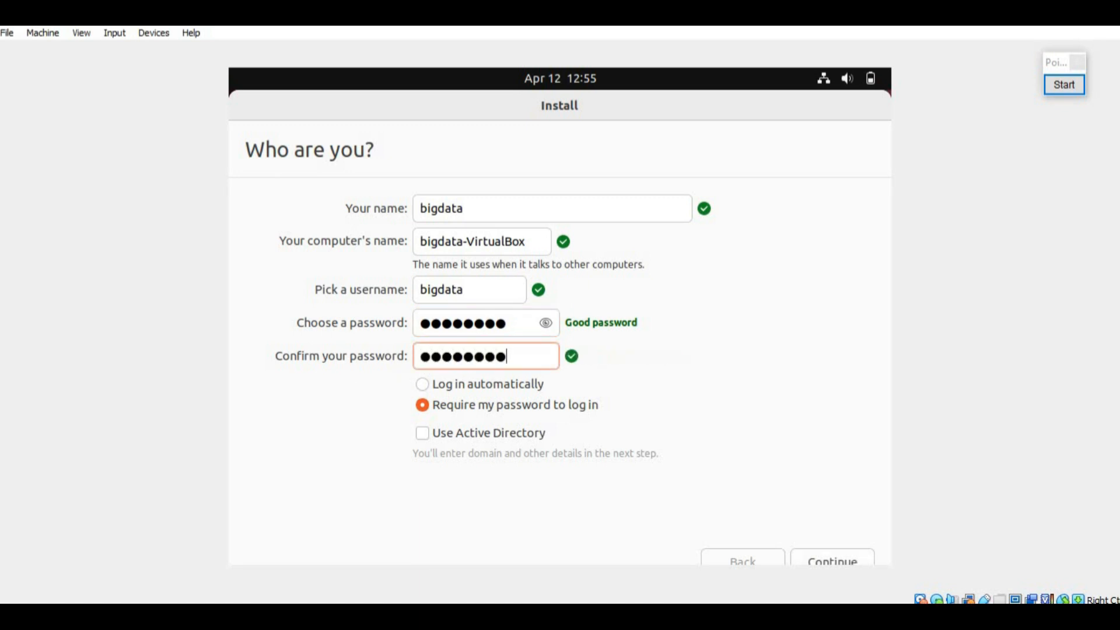
Step: Choose 'Log in automatically' and submit the account details
click(478, 390)
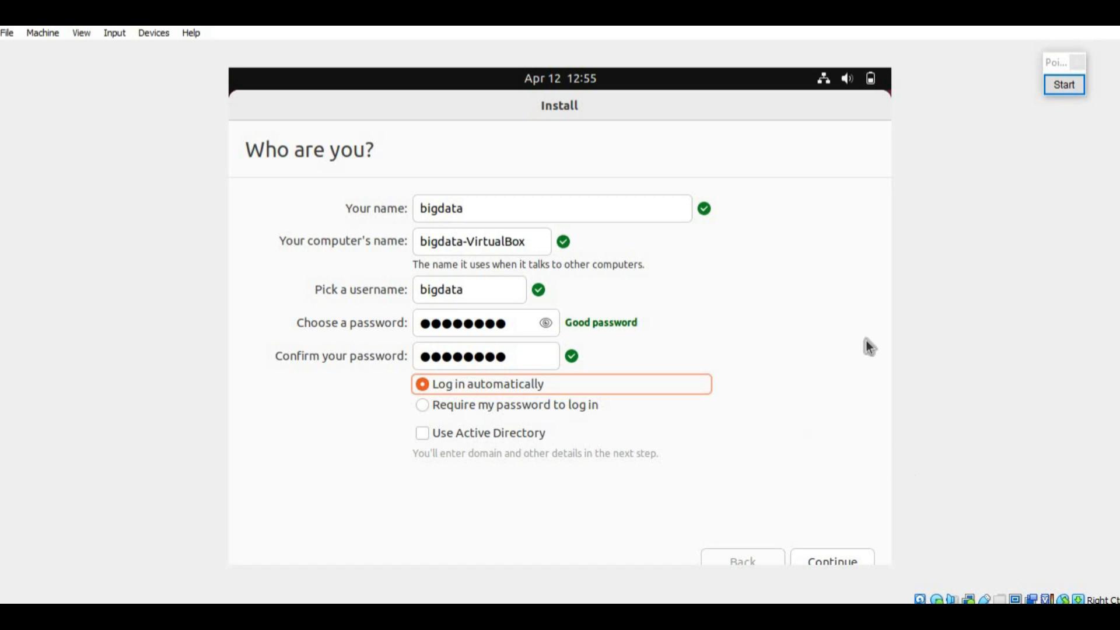
click(1060, 92)
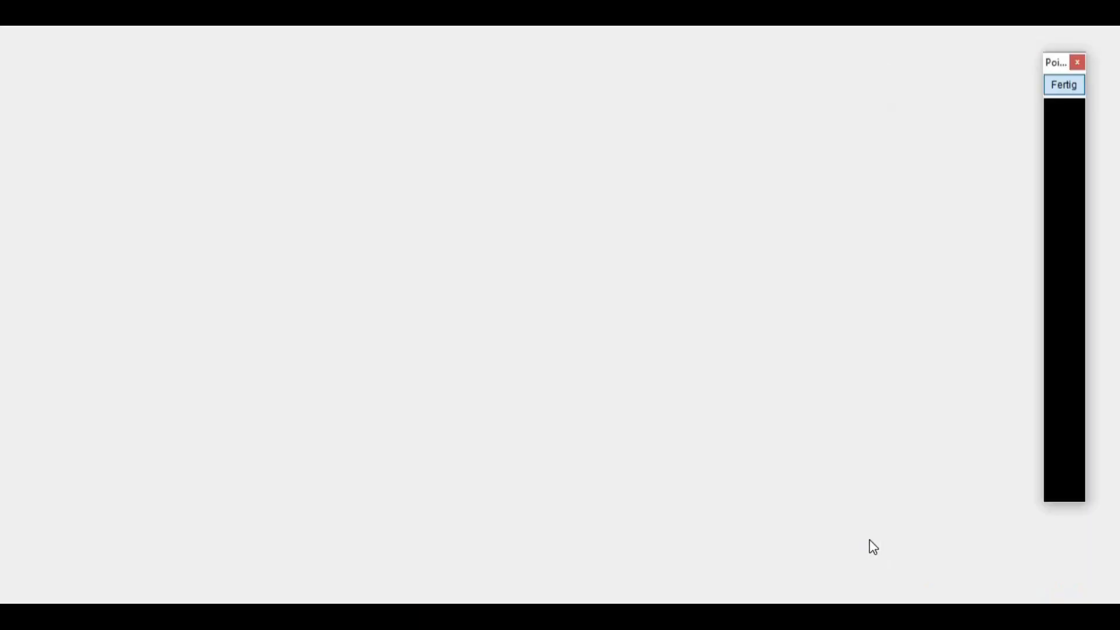
drag(786, 537, 902, 582)
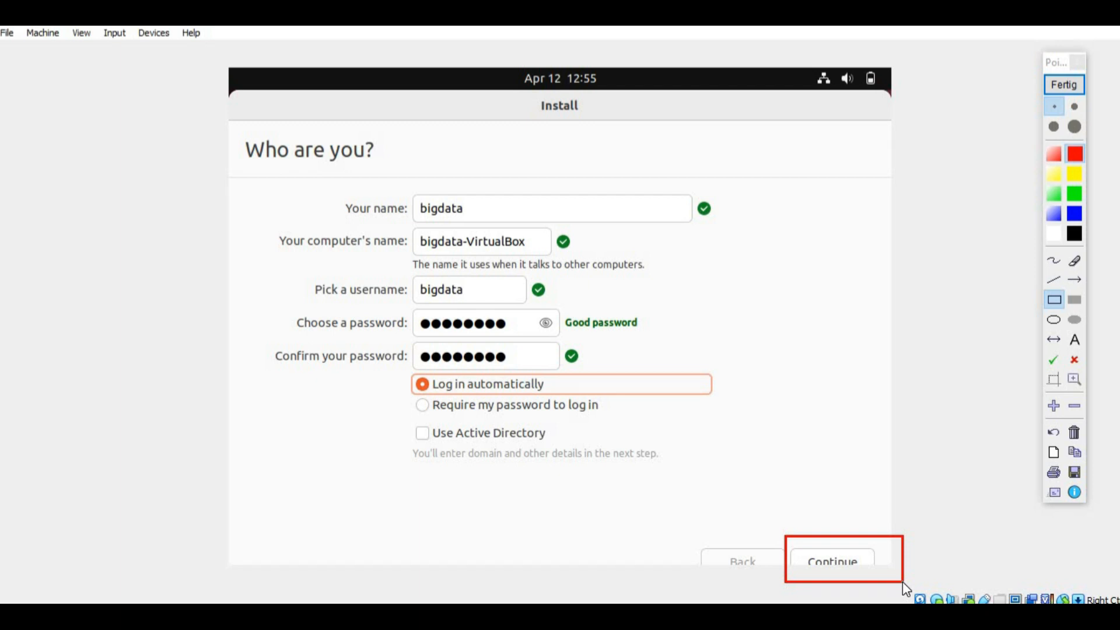
click(1065, 84)
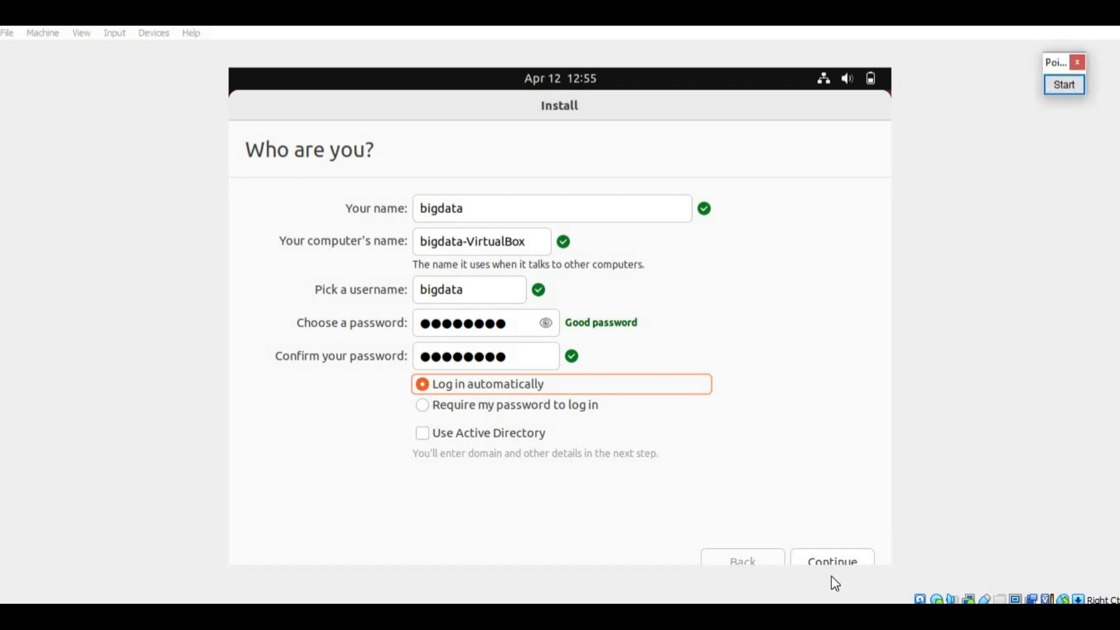
click(835, 559)
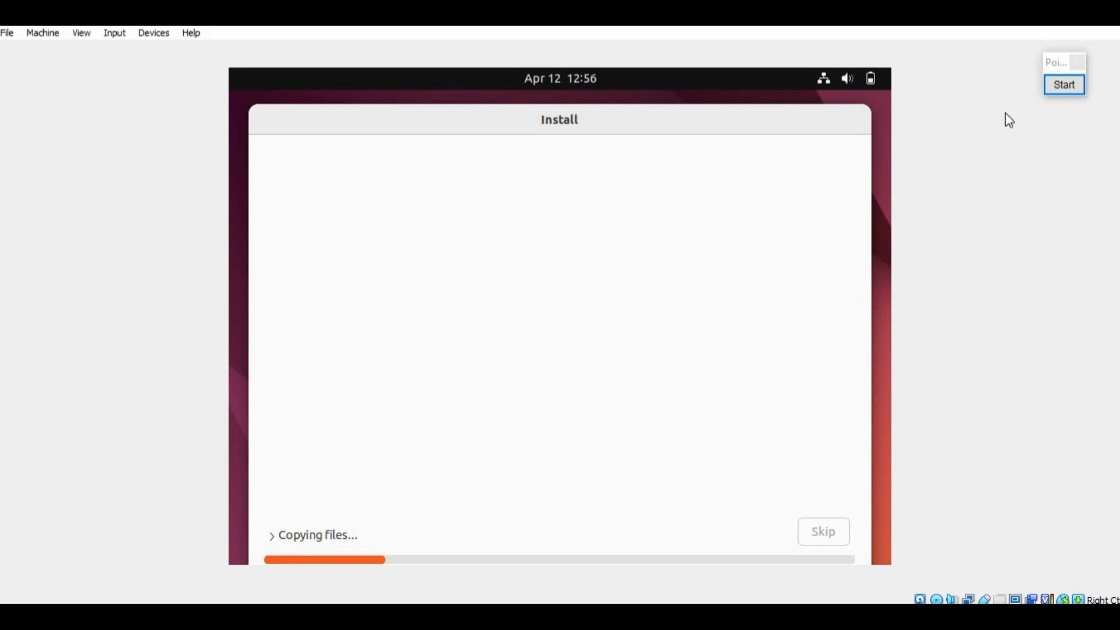
Step: Wait while files copy until the Installation Complete restart prompt appears
click(1051, 56)
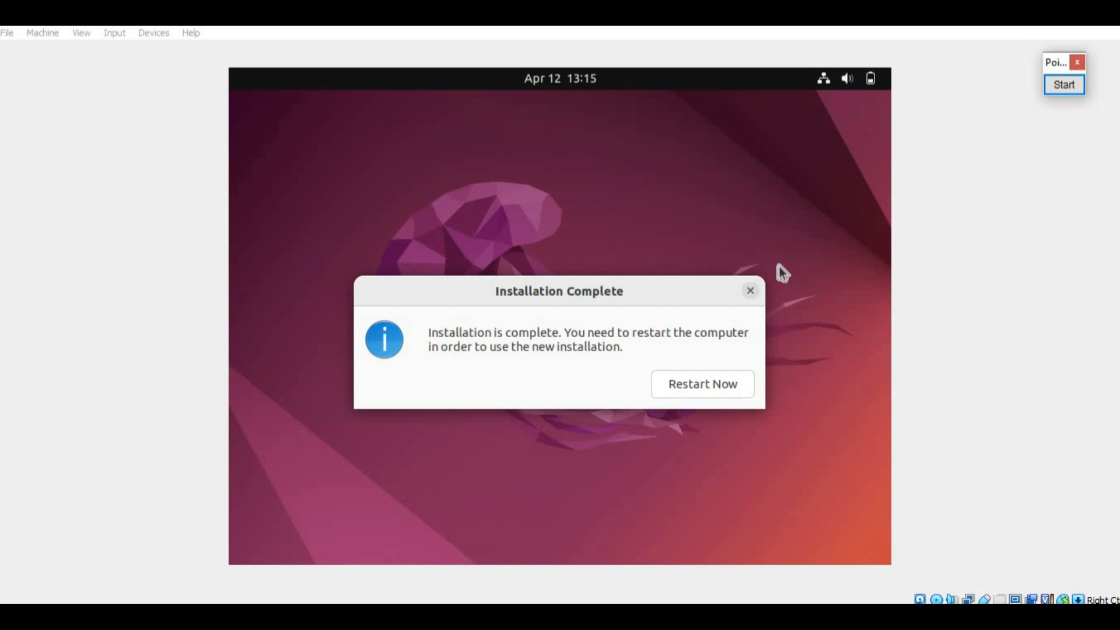
click(1064, 86)
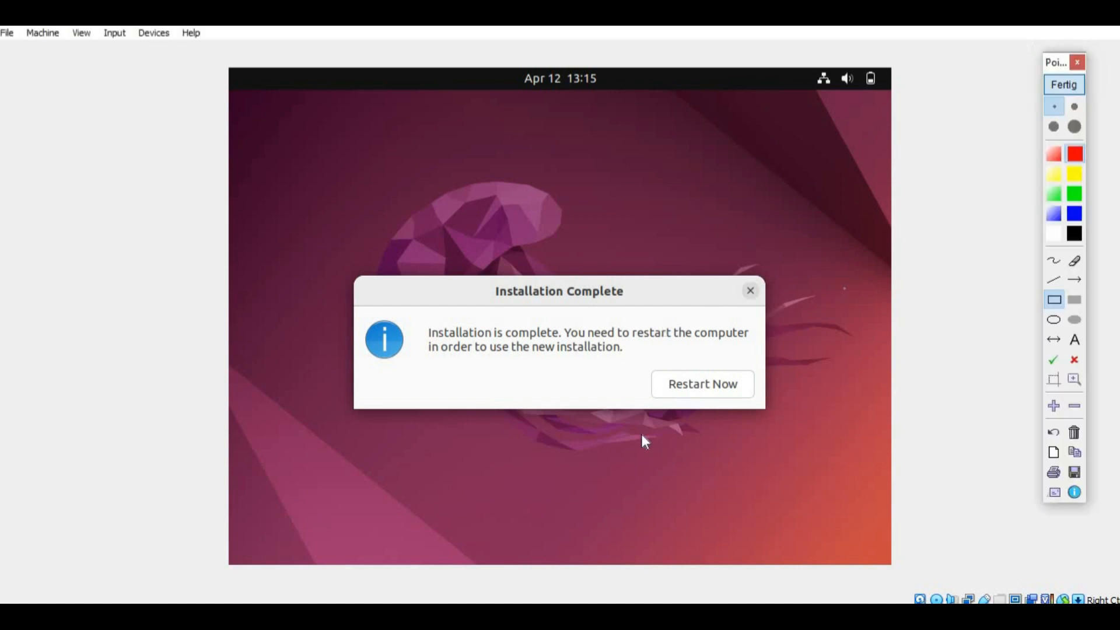
drag(649, 358, 771, 410)
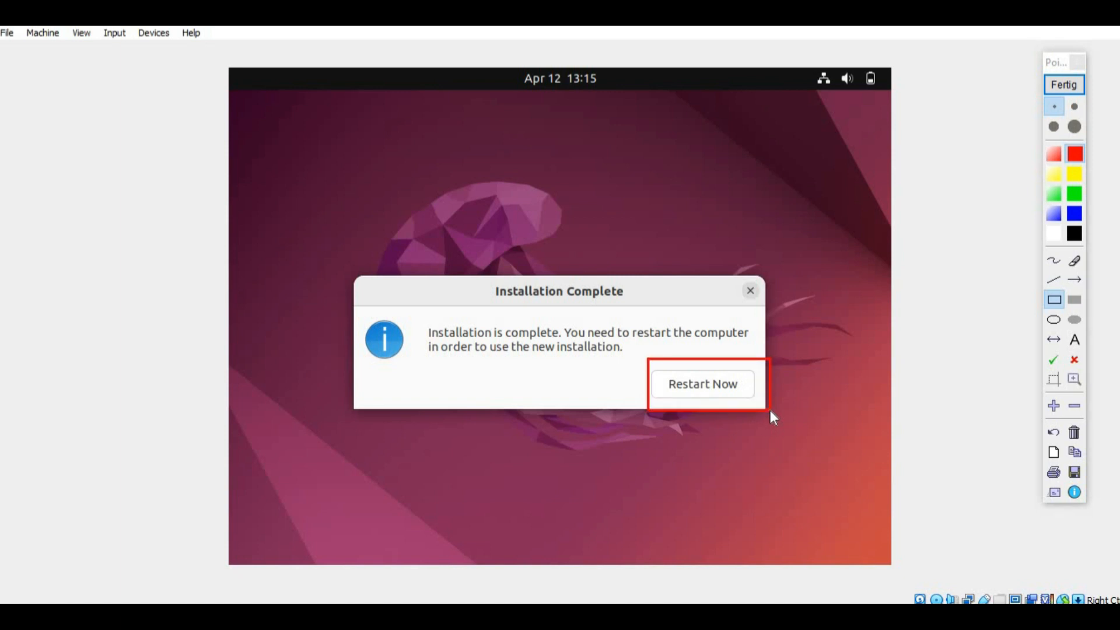
click(1074, 432)
click(1064, 85)
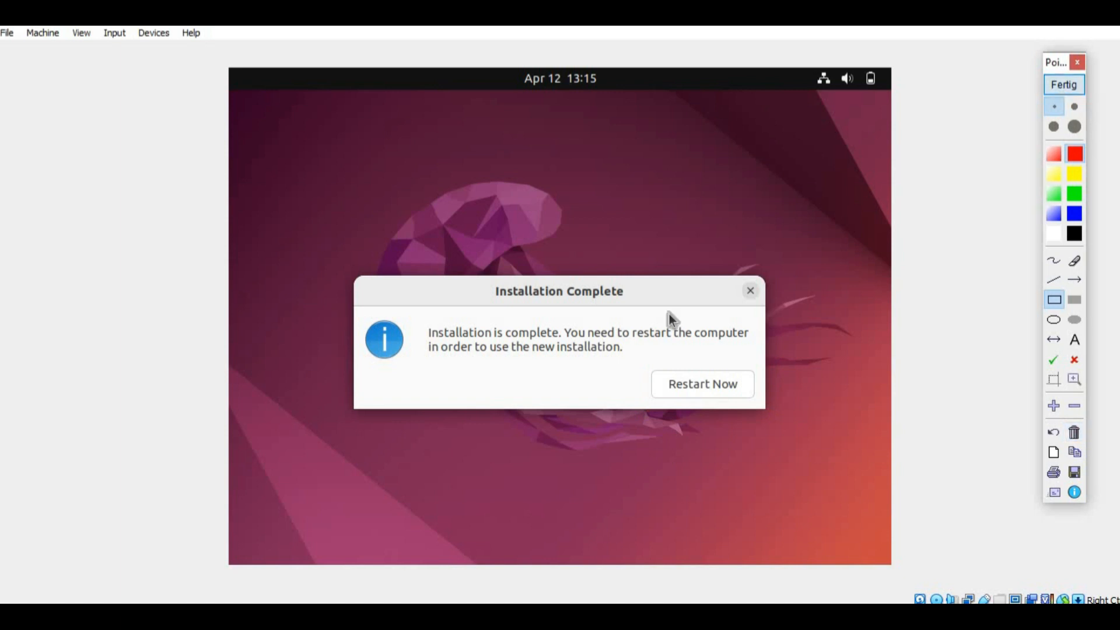
click(699, 395)
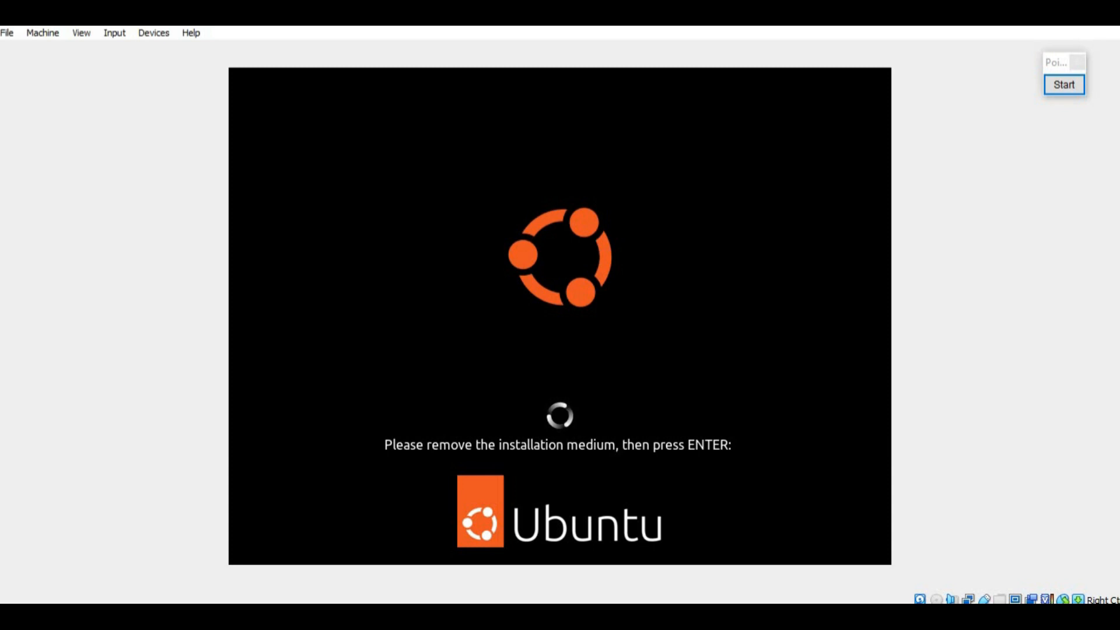
Step: Confirm the installation medium is removed so the VM reboots into installed Ubuntu
key(Return)
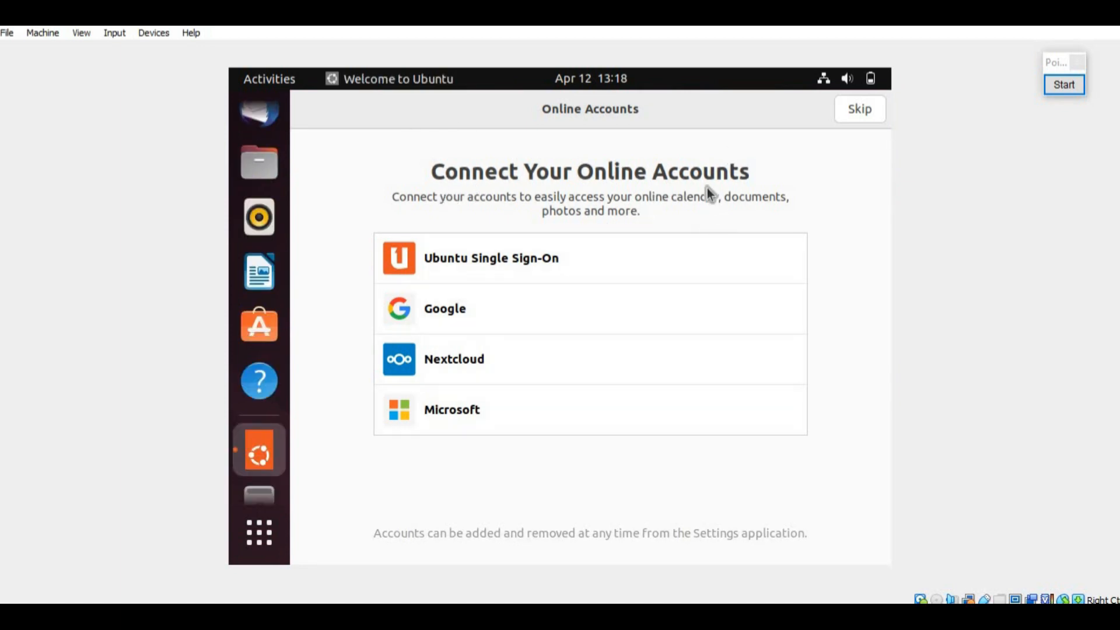
Step: Skip connecting any online accounts
click(1065, 84)
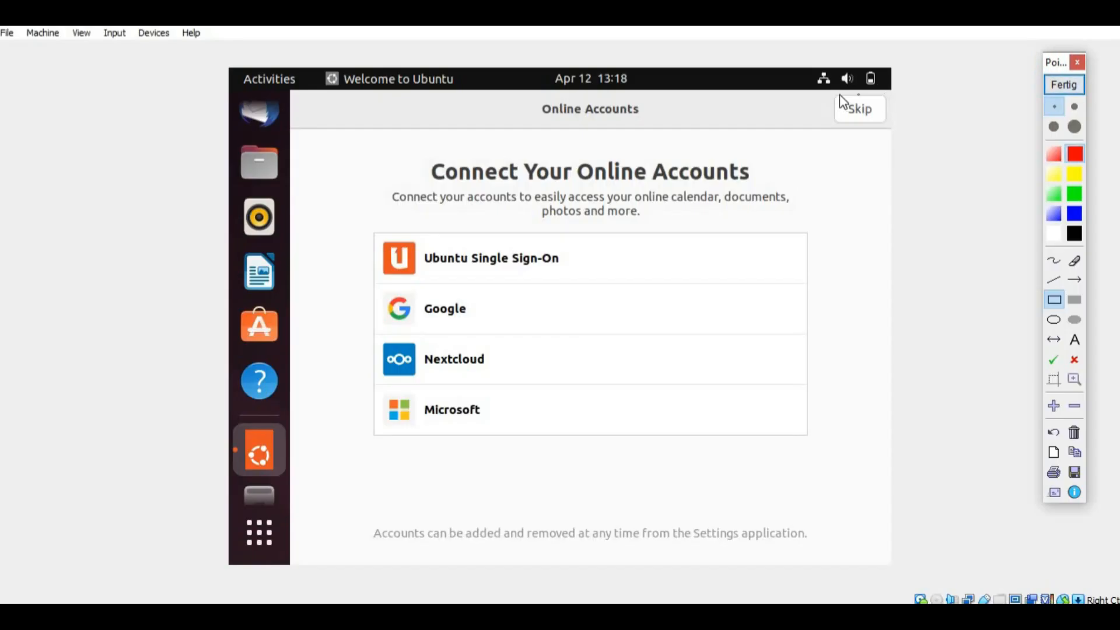
drag(821, 90, 908, 139)
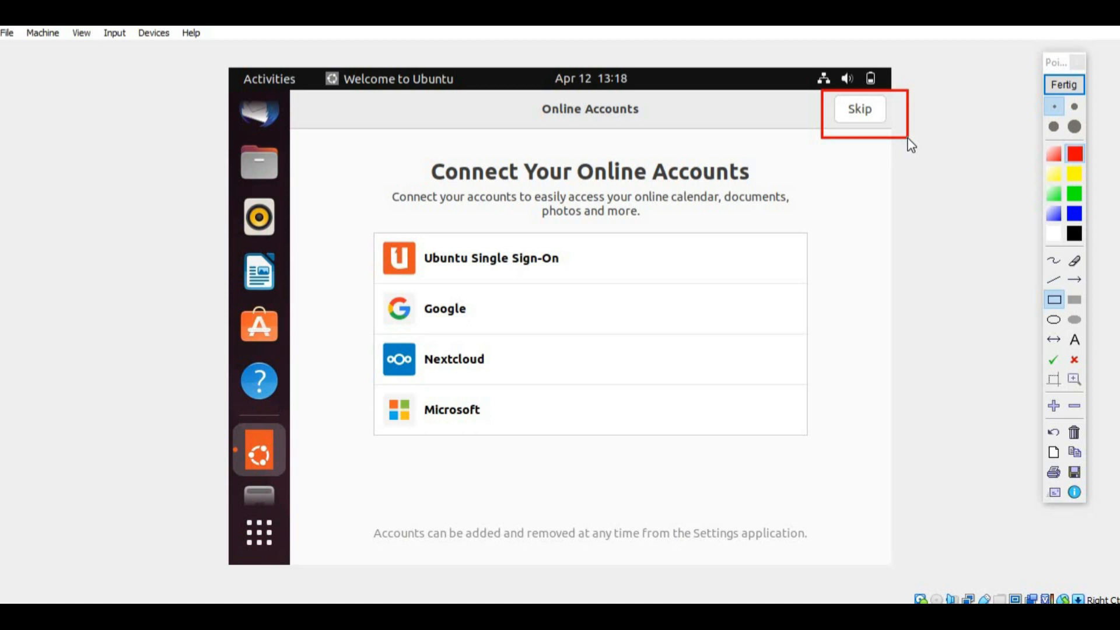
click(1081, 429)
click(1064, 85)
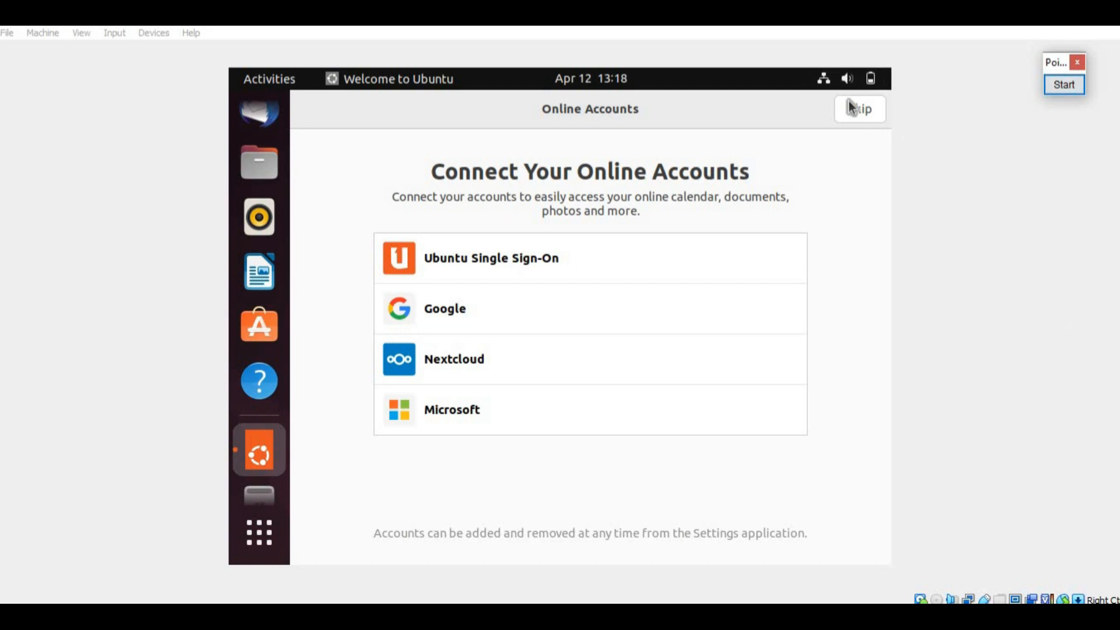
click(852, 107)
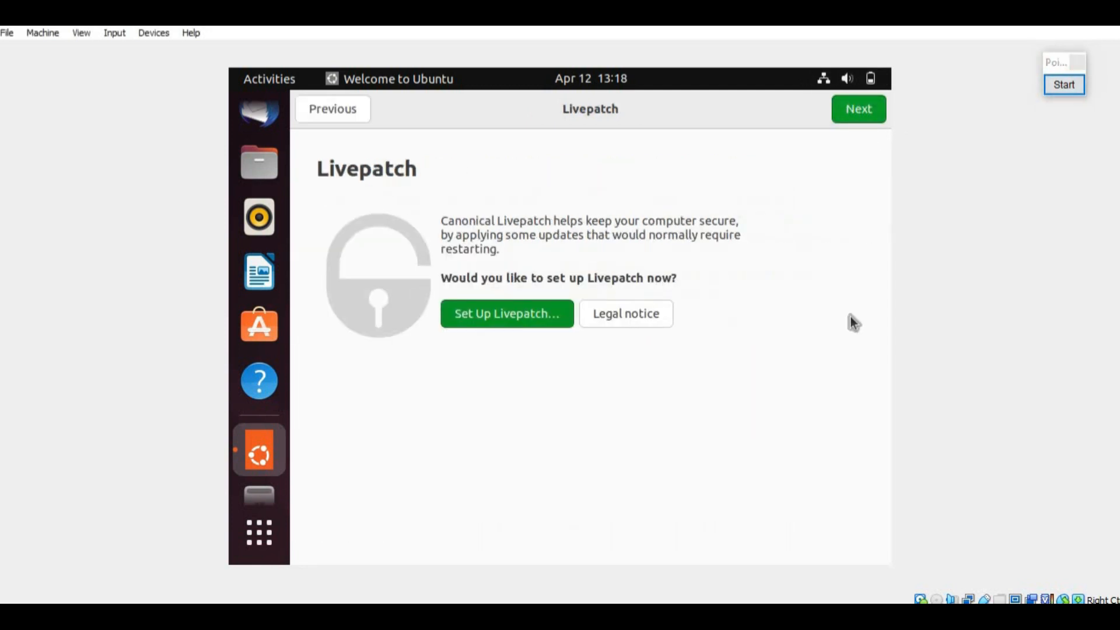
Step: Move past the Livepatch page without setting it up
click(1065, 85)
mouse_move(811, 91)
mouse_down()
mouse_move(866, 106)
mouse_move(899, 135)
mouse_up()
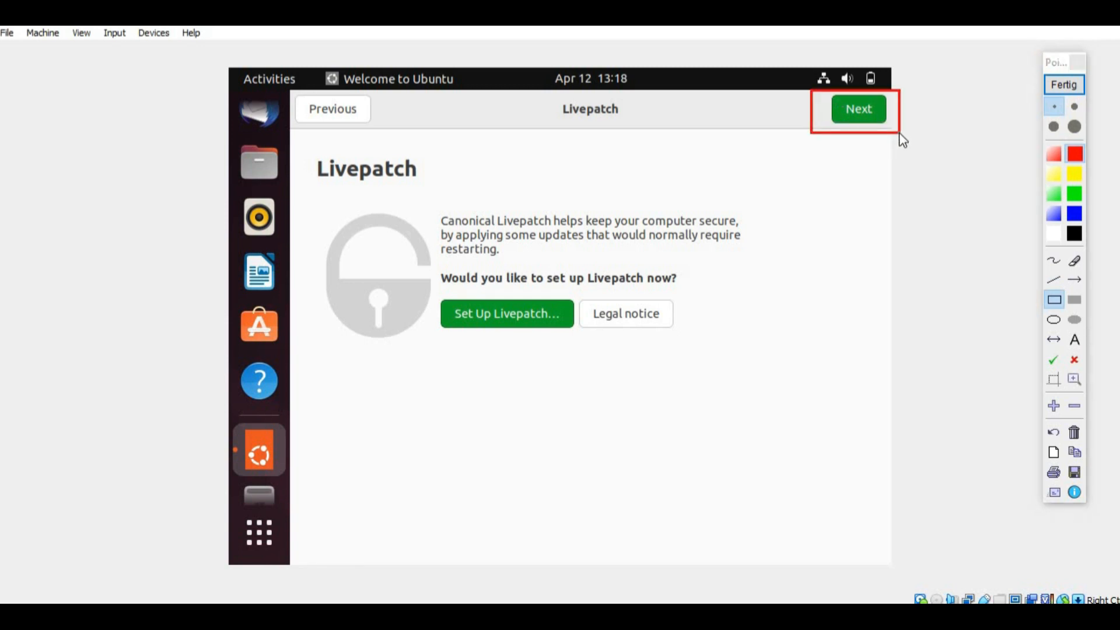
click(1055, 82)
click(861, 112)
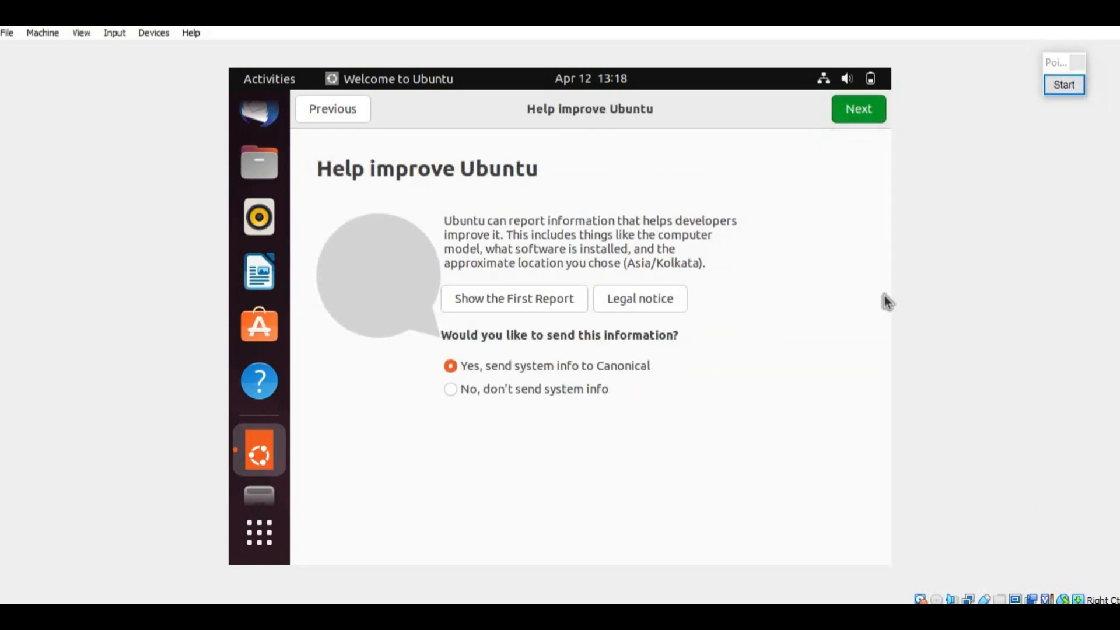
Step: Continue past Help improve Ubuntu with system info sending kept on
click(1070, 85)
click(1070, 85)
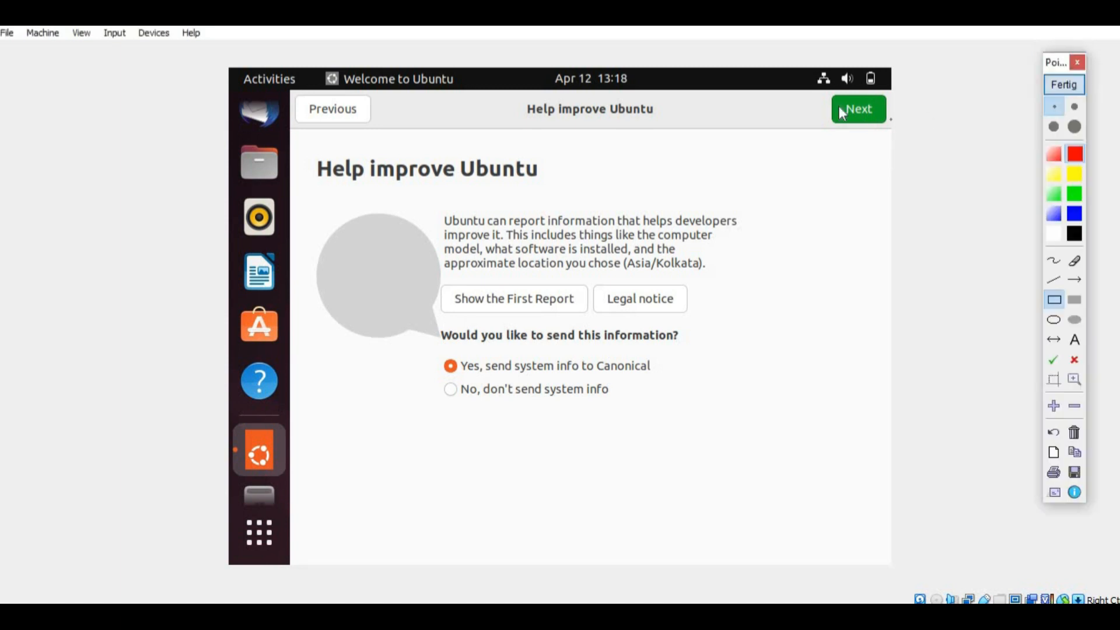
drag(818, 87, 910, 145)
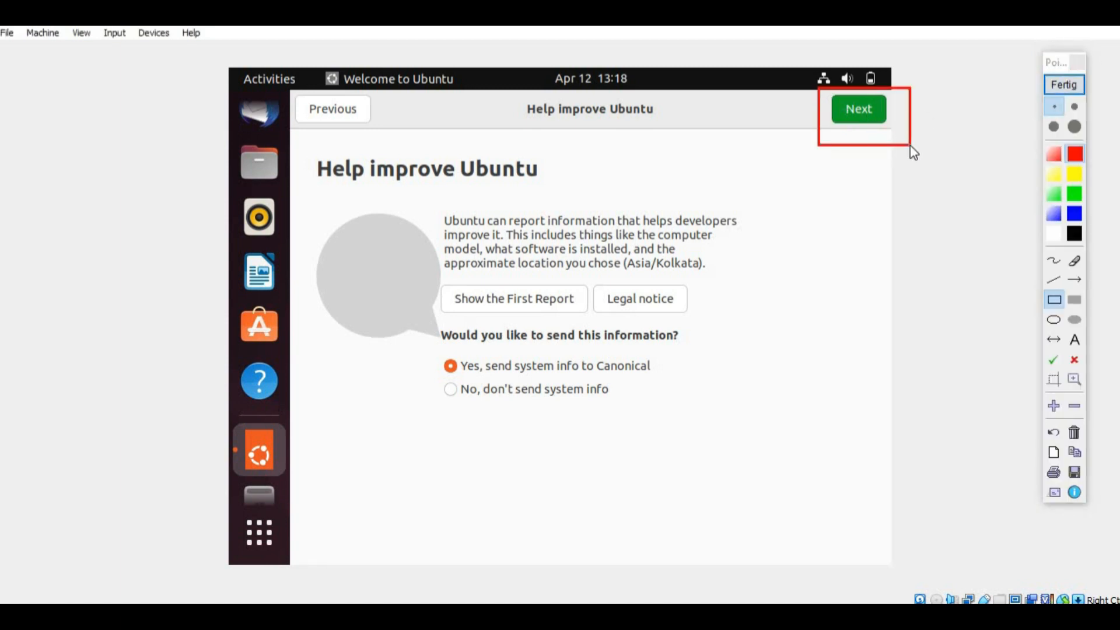
click(1075, 433)
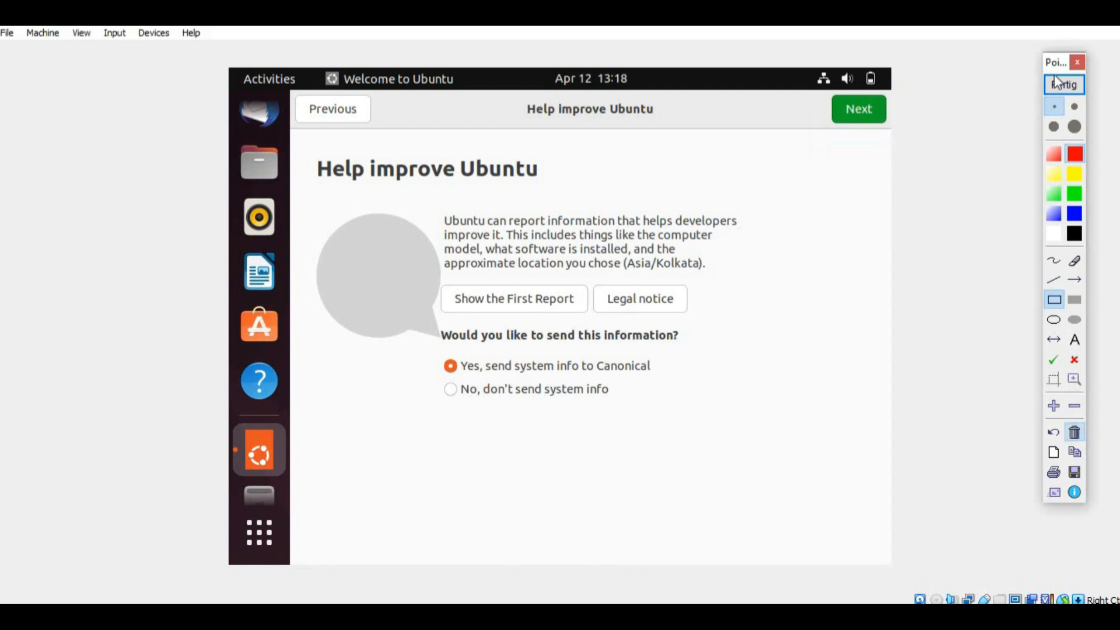
click(845, 112)
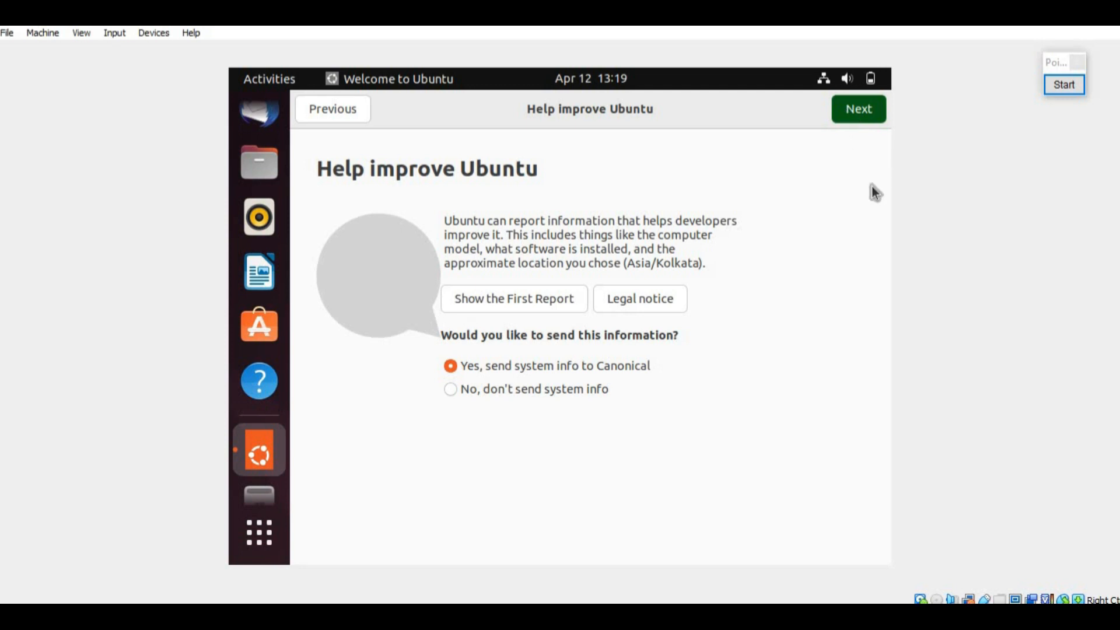
Step: Continue past the Privacy page leaving location services off
click(1073, 87)
drag(821, 91, 911, 129)
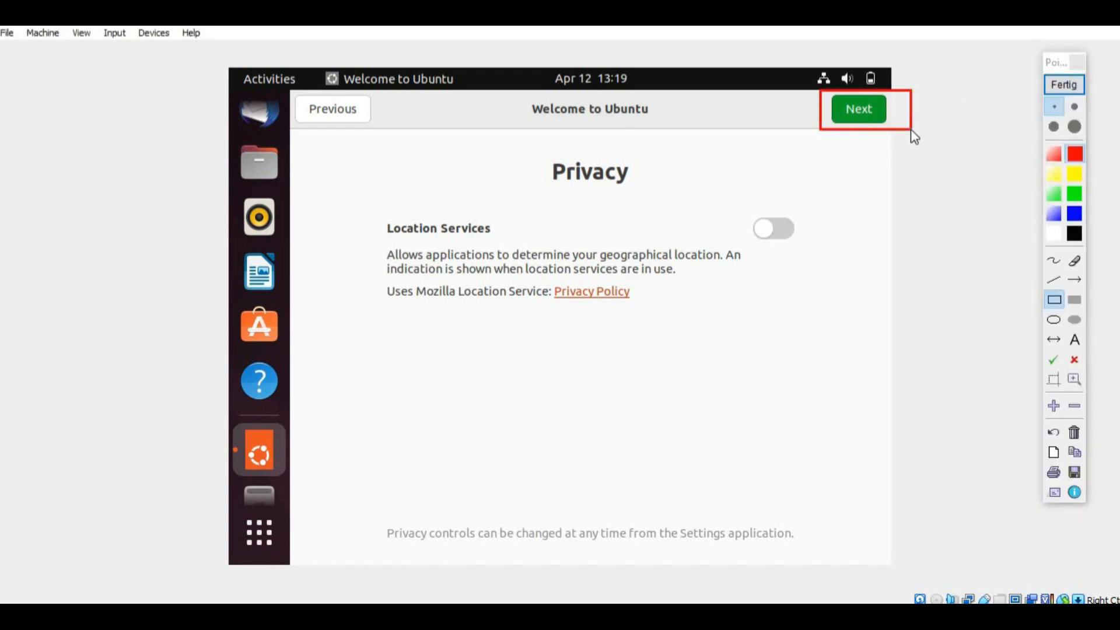
click(1076, 434)
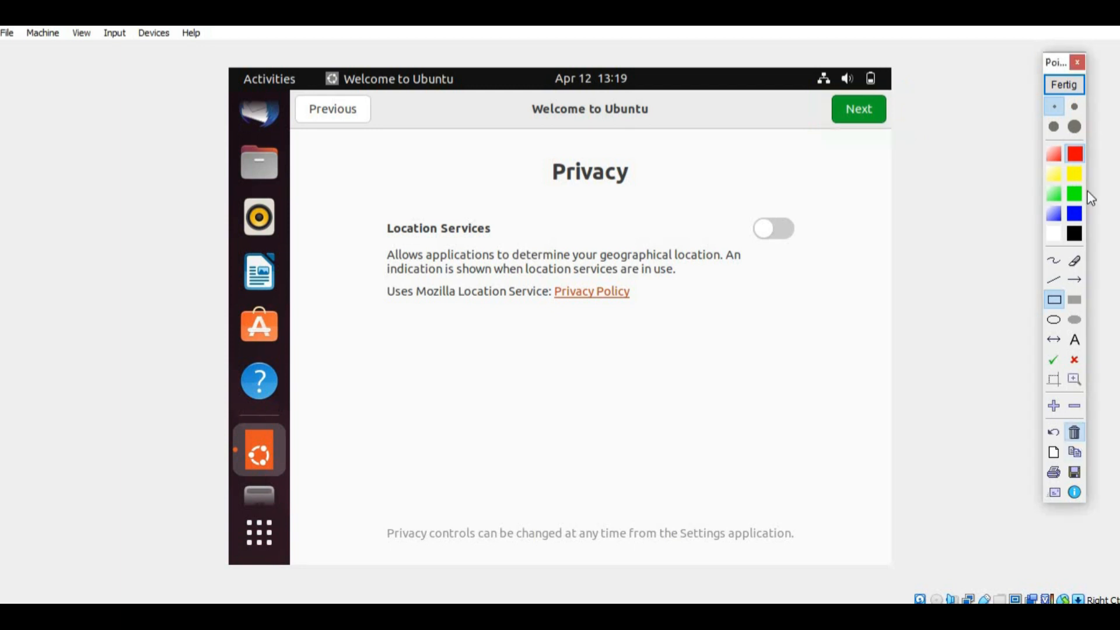
click(1057, 86)
click(848, 111)
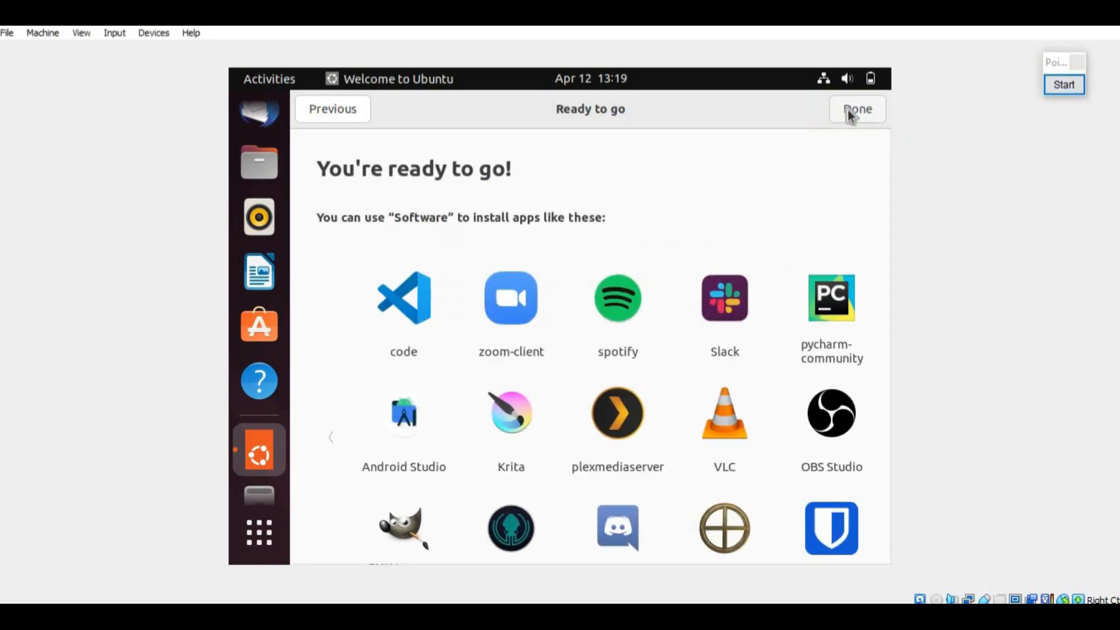
Step: Choose Done on 'You're ready to go!' to close Welcome to Ubuntu
click(1065, 85)
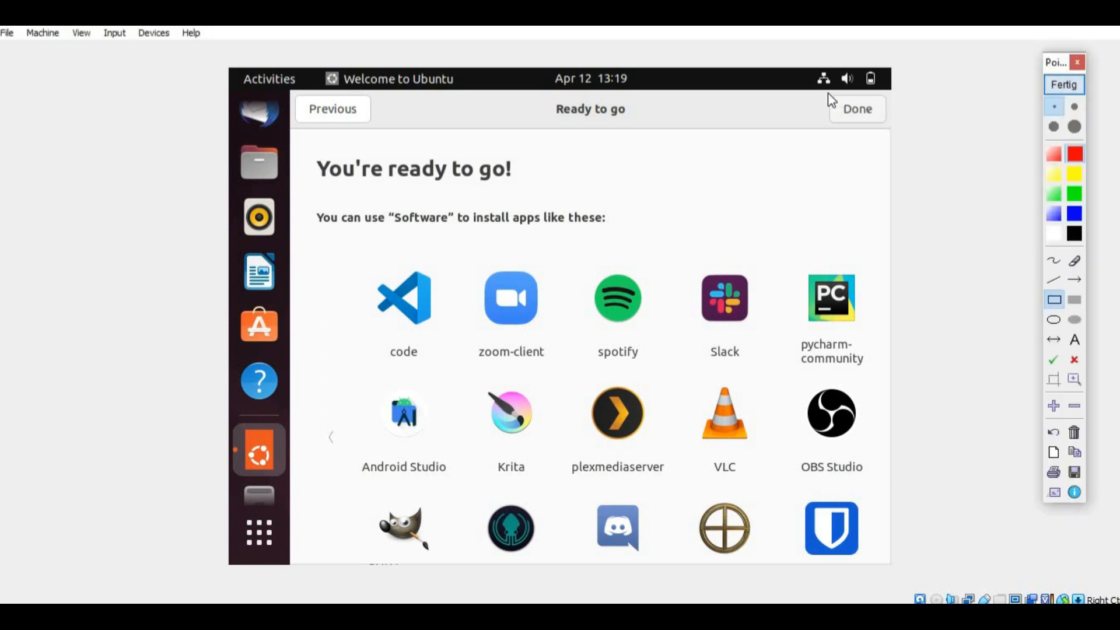
mouse_move(820, 92)
mouse_down()
mouse_move(903, 139)
mouse_move(893, 133)
mouse_up()
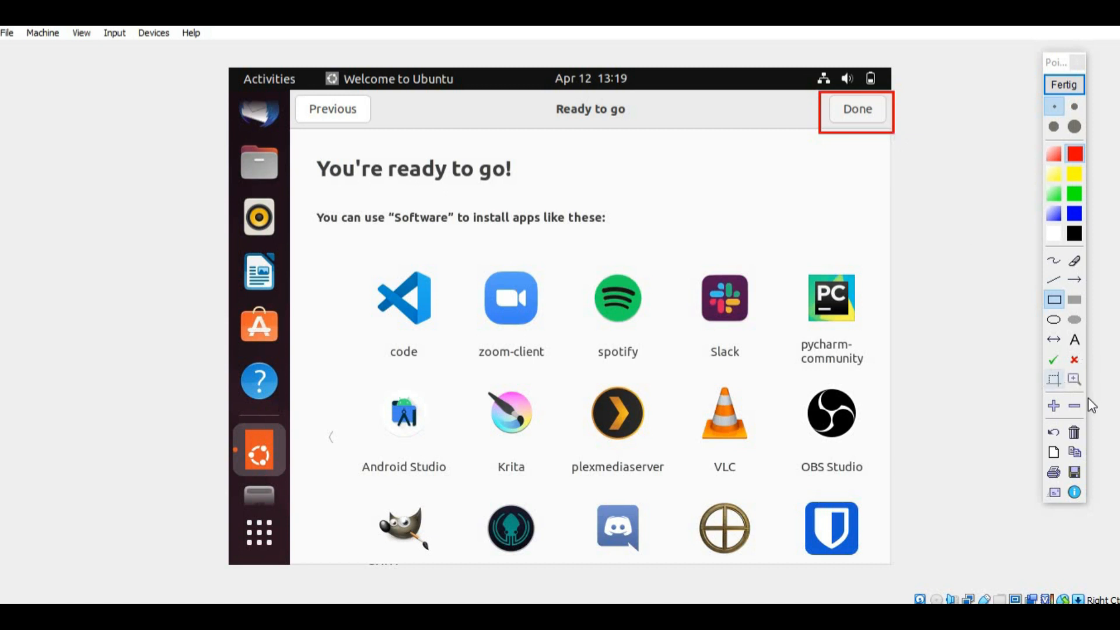
click(1062, 87)
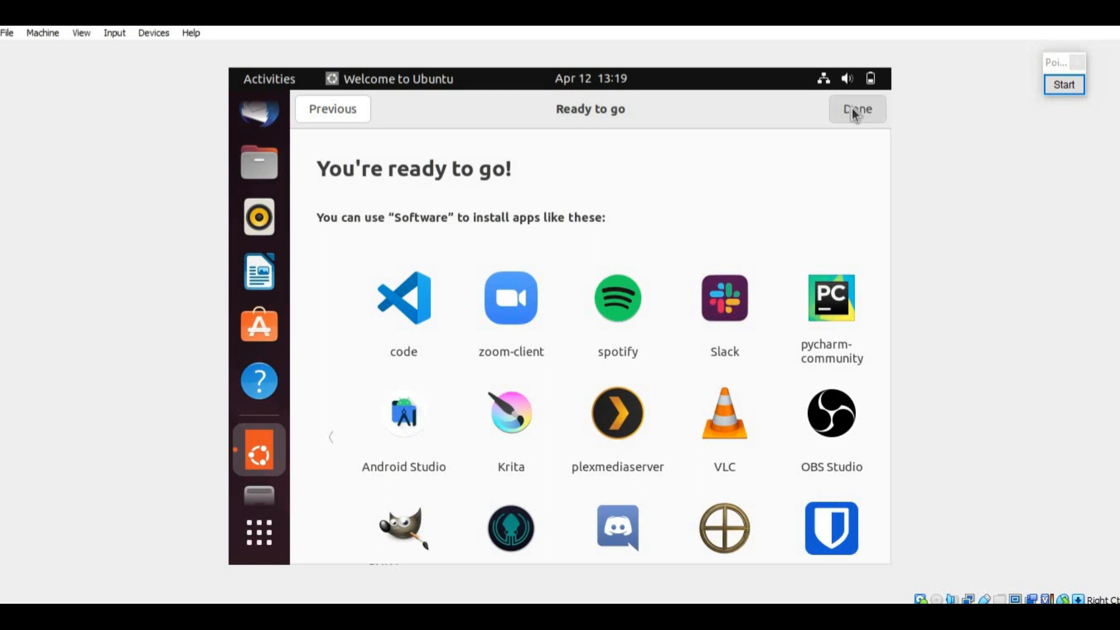
click(852, 111)
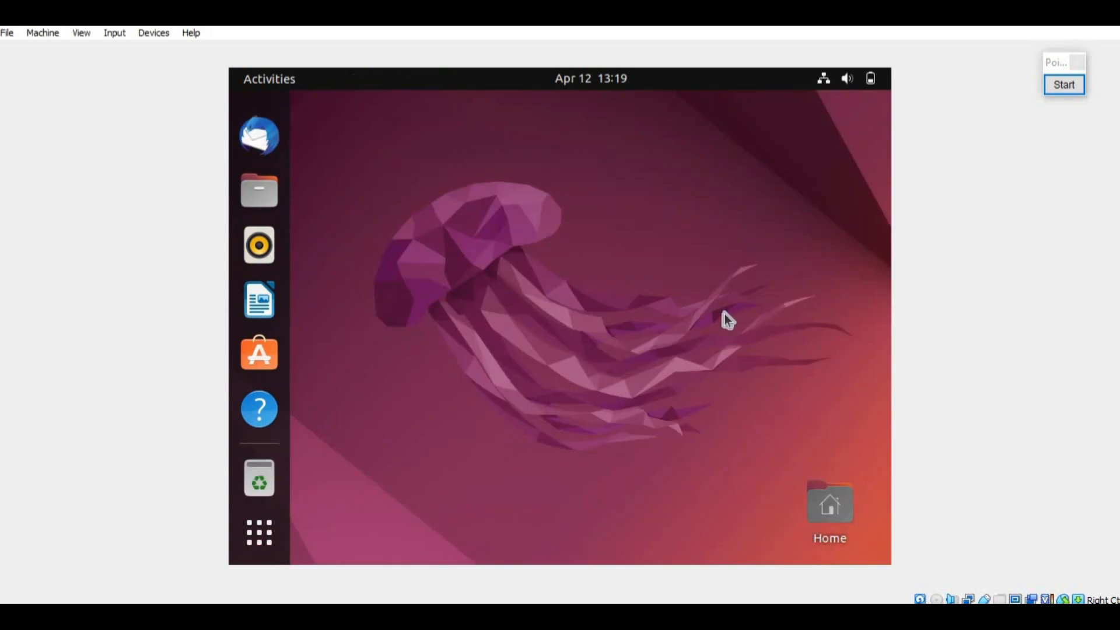